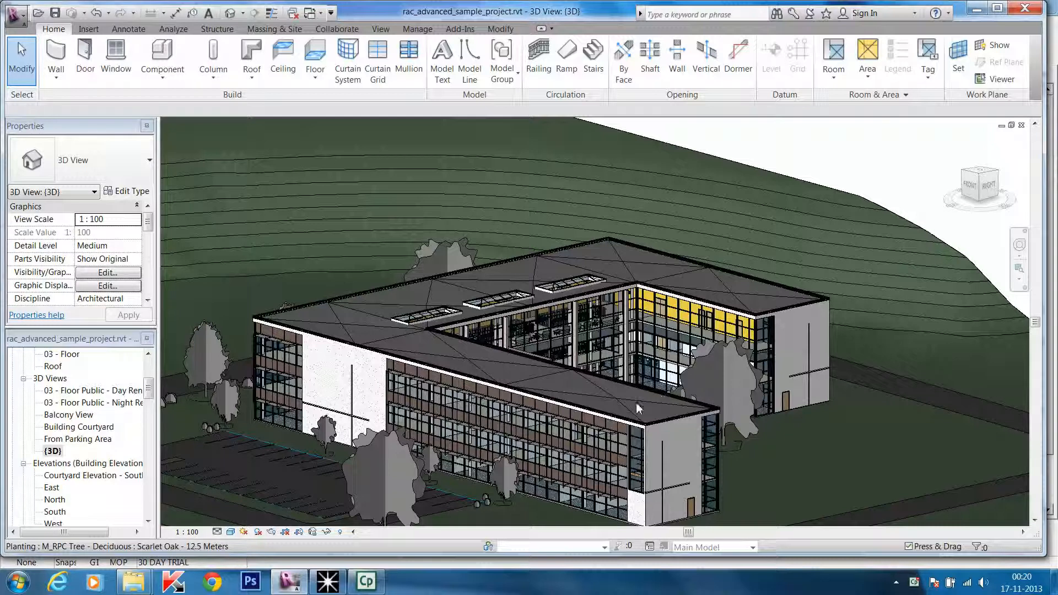
Confirm the area and volume computations with Areas and Volumes enabled and room areas computed at wall center.
middle_click_drag(634, 408, 678, 409, "shift")
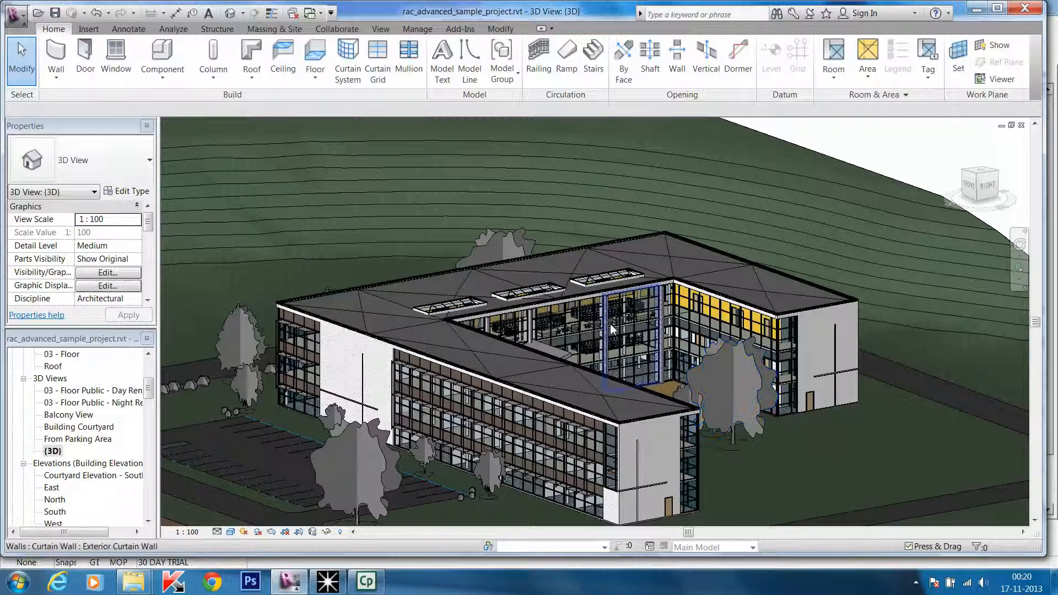
left_click(886, 99)
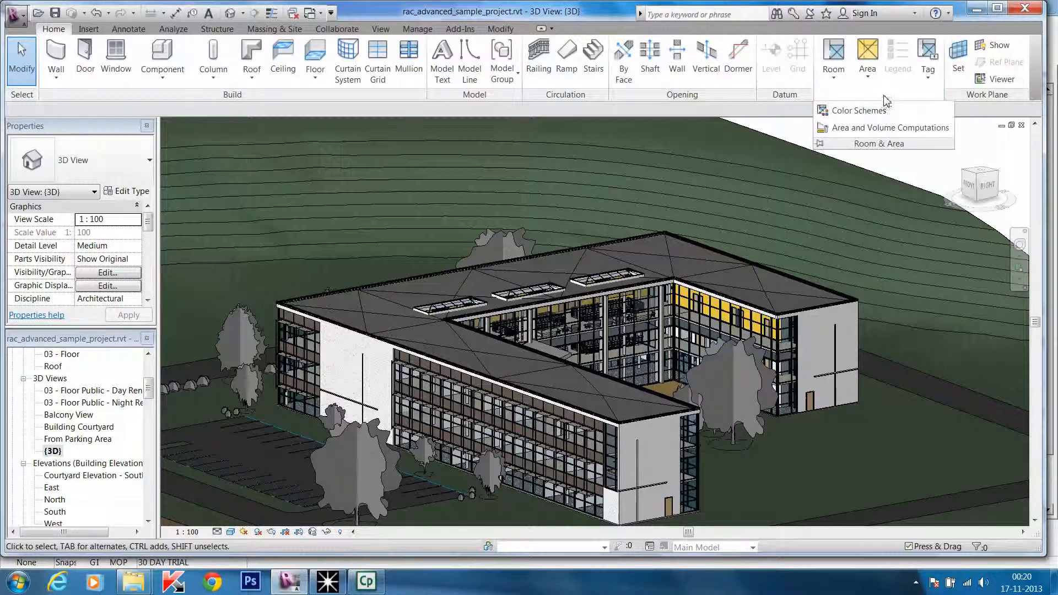
left_click(877, 129)
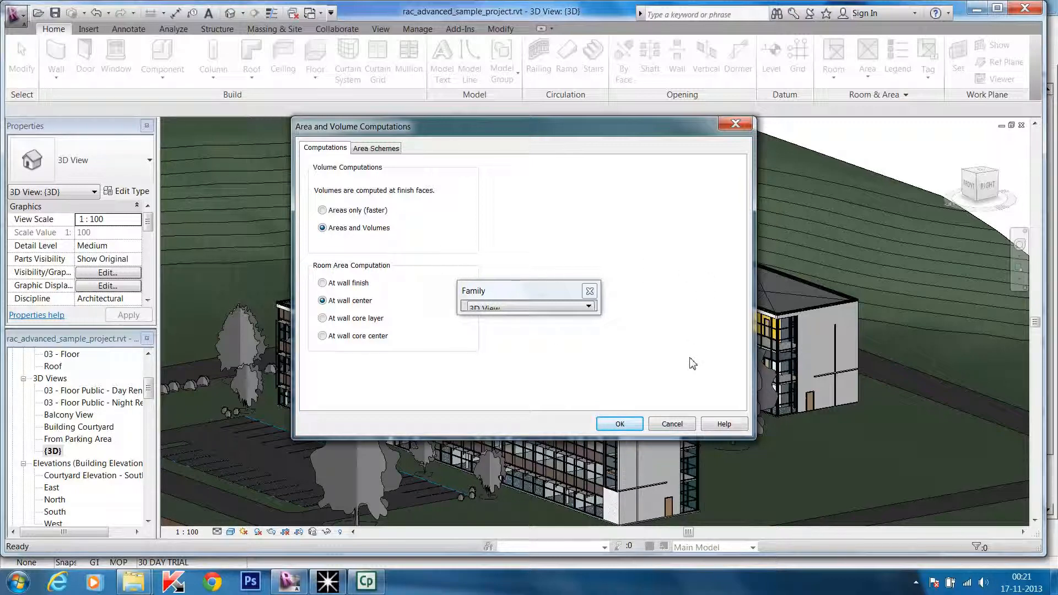
left_click(634, 423)
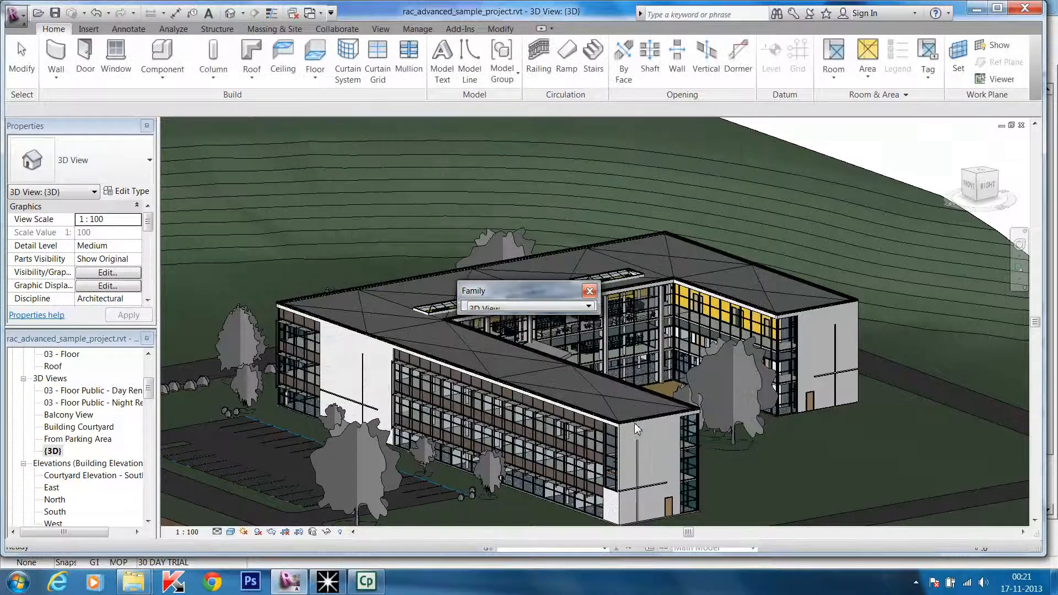
left_click(590, 291)
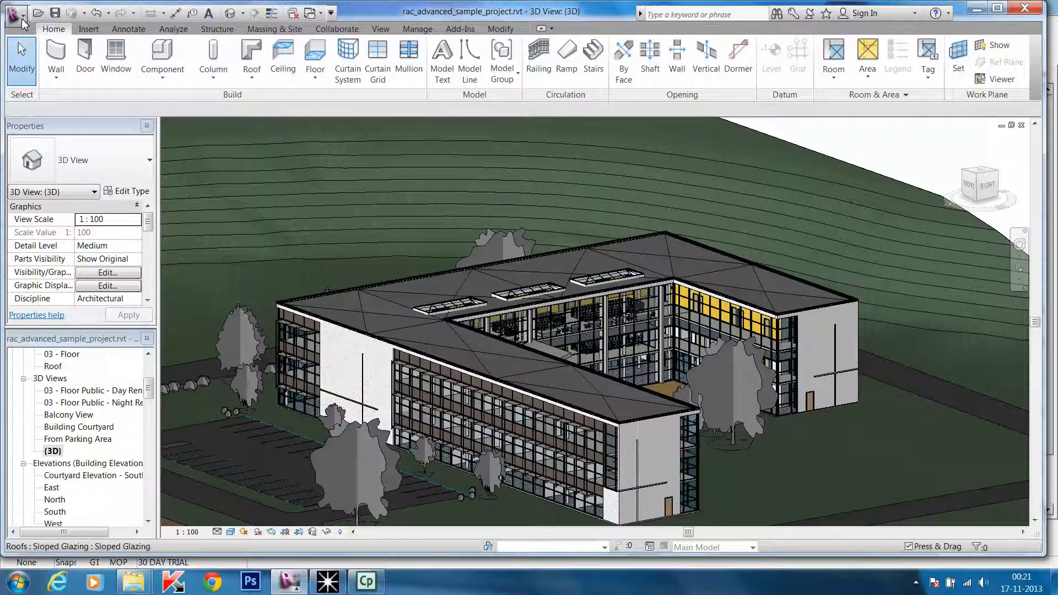
Start a gbXML export of the model and confirm its Melbourne project location in the Internet Mapping Service.
left_click(22, 21)
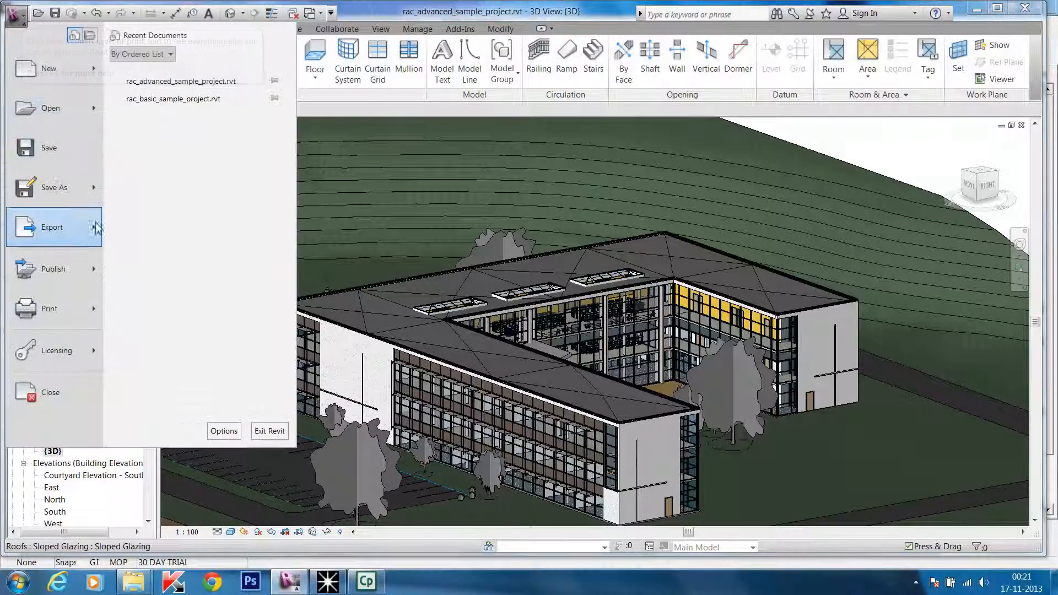
mouse_move(93, 233)
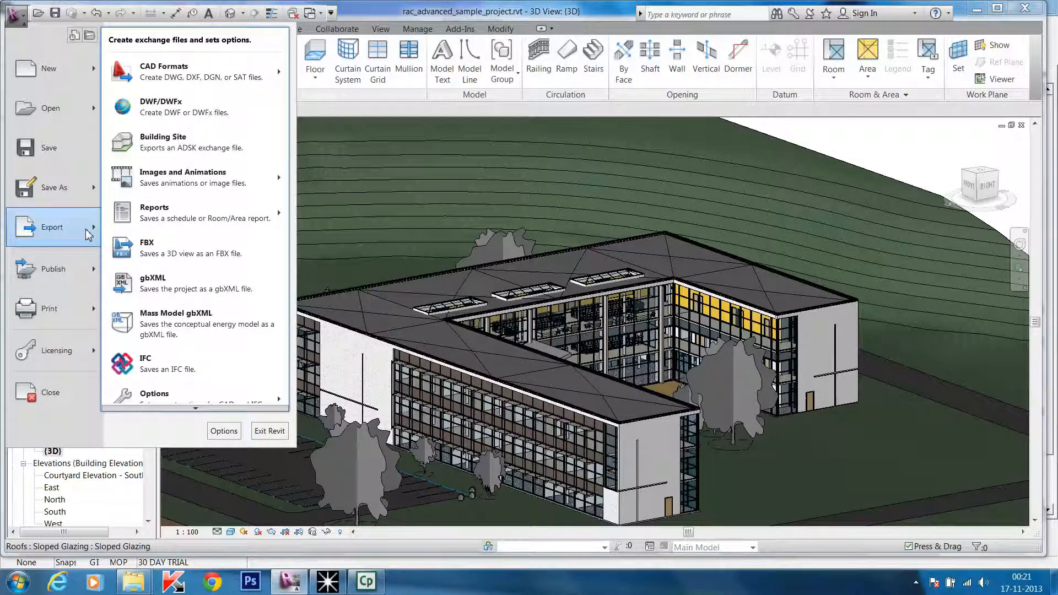
left_click(188, 289)
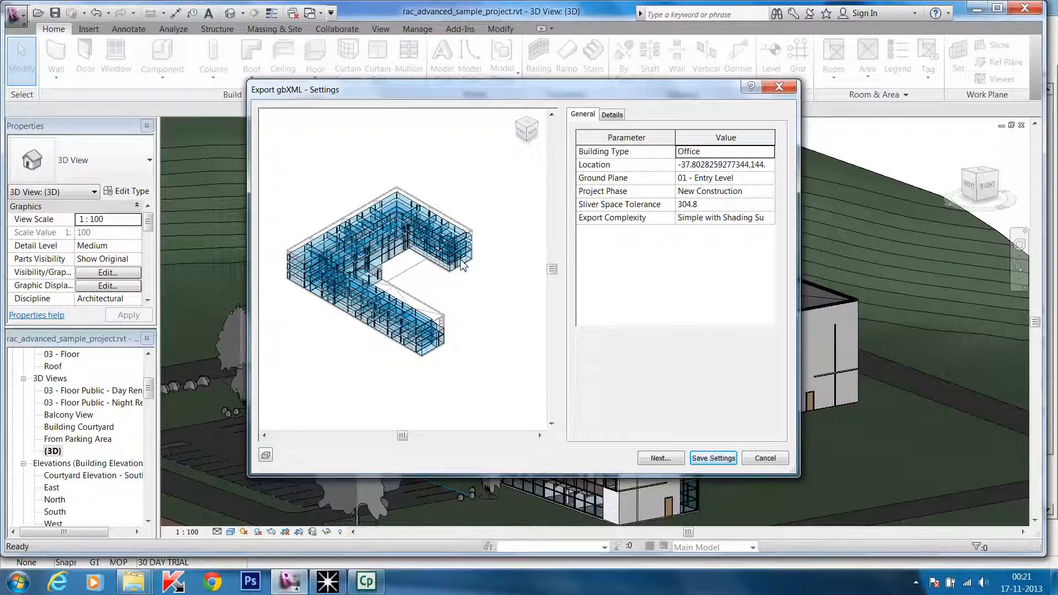
left_click(760, 165)
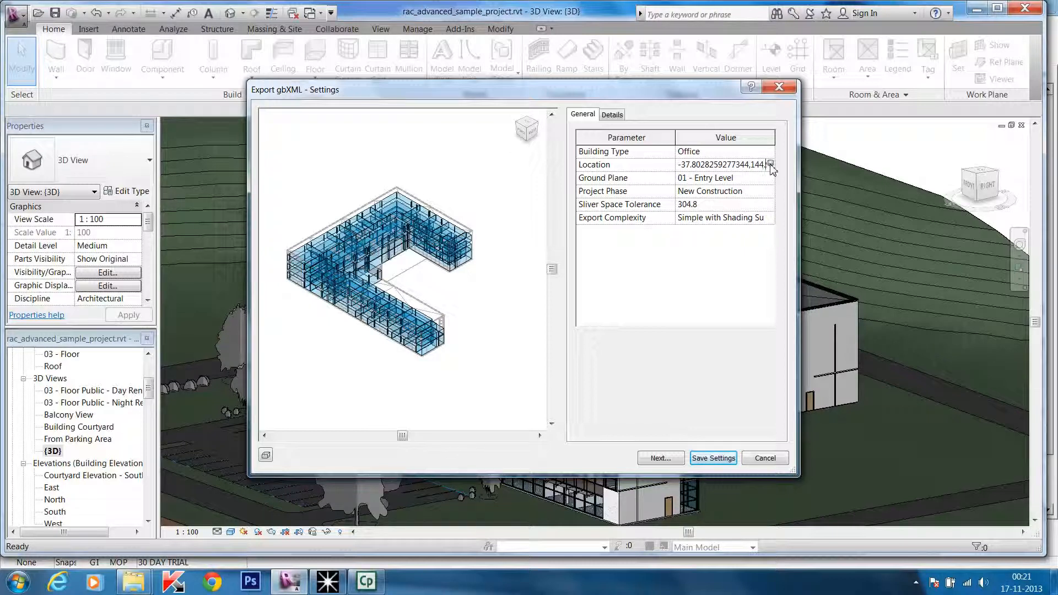
left_click(771, 164)
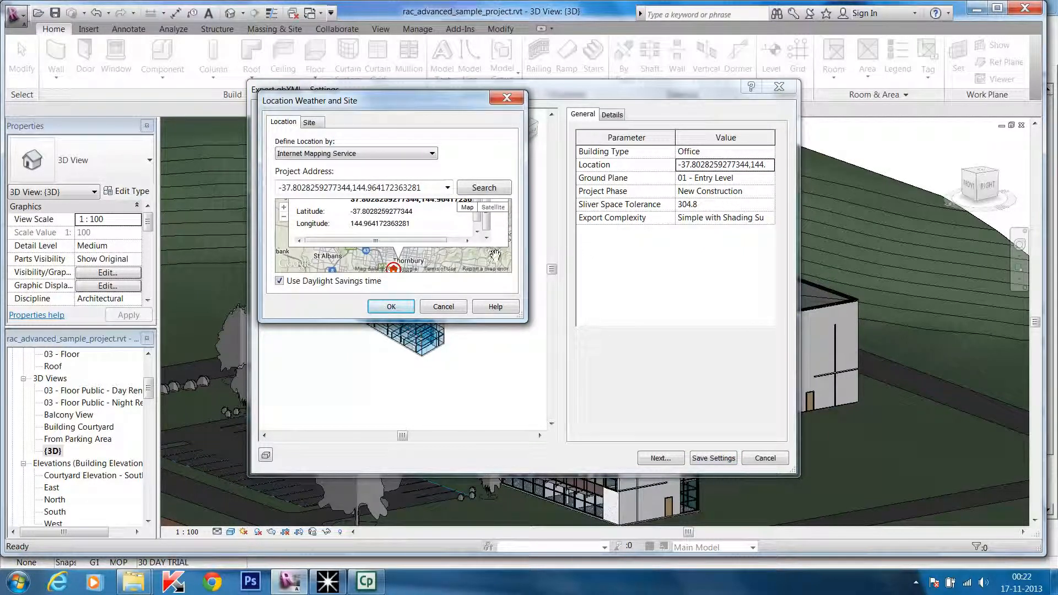
left_click_drag(469, 258, 470, 213)
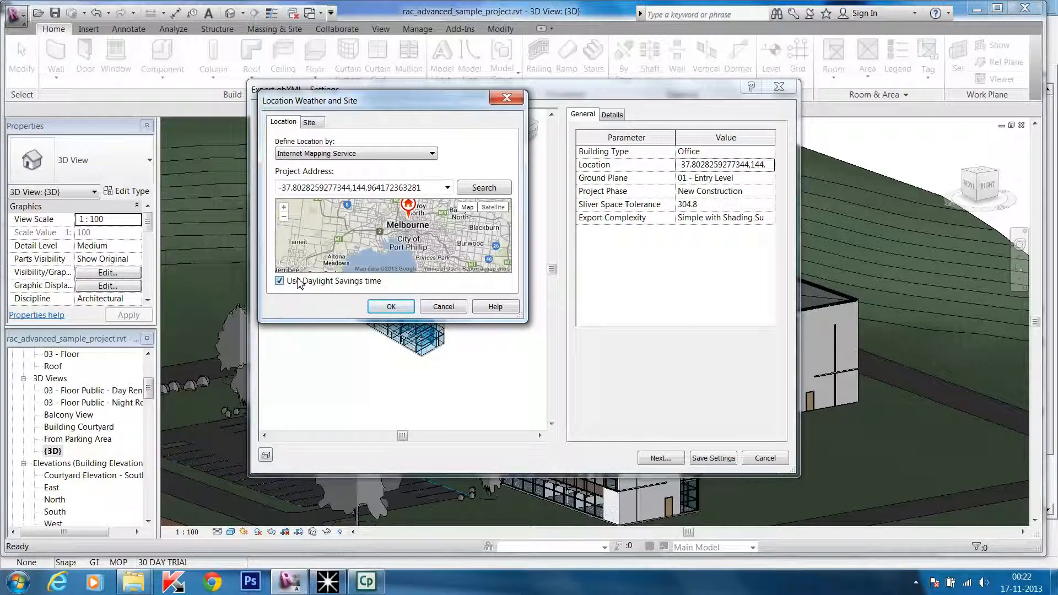
left_click(389, 307)
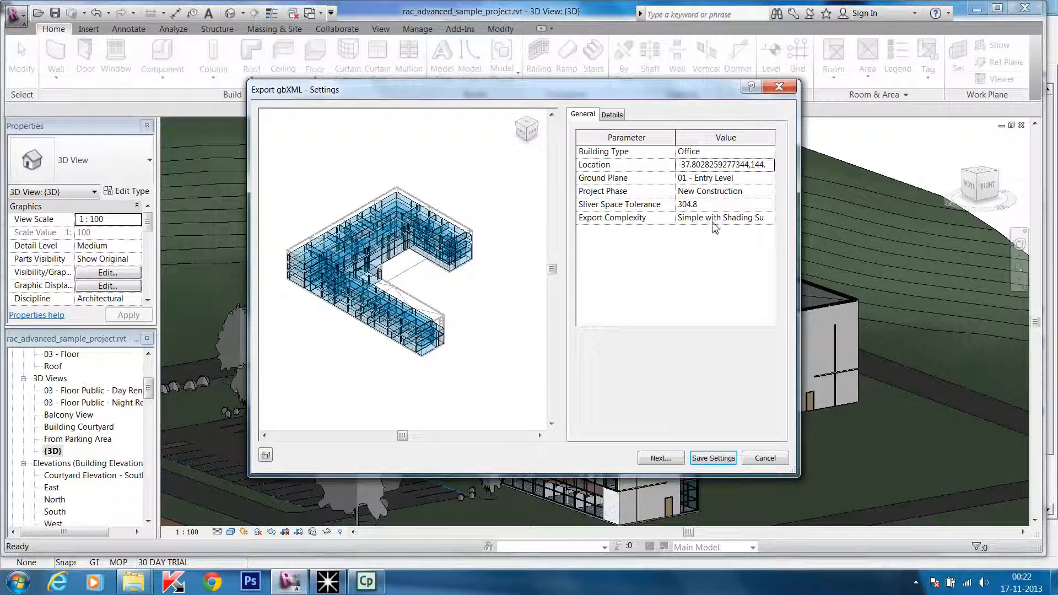
Set the gbXML export complexity to Simple with Shading Surfaces.
left_click(714, 218)
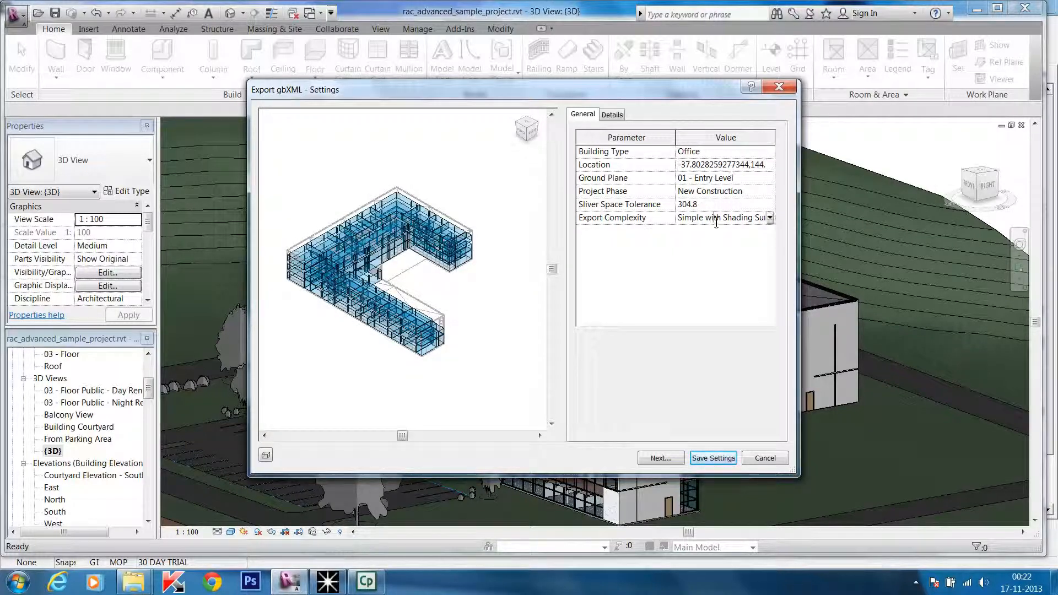
left_click(770, 218)
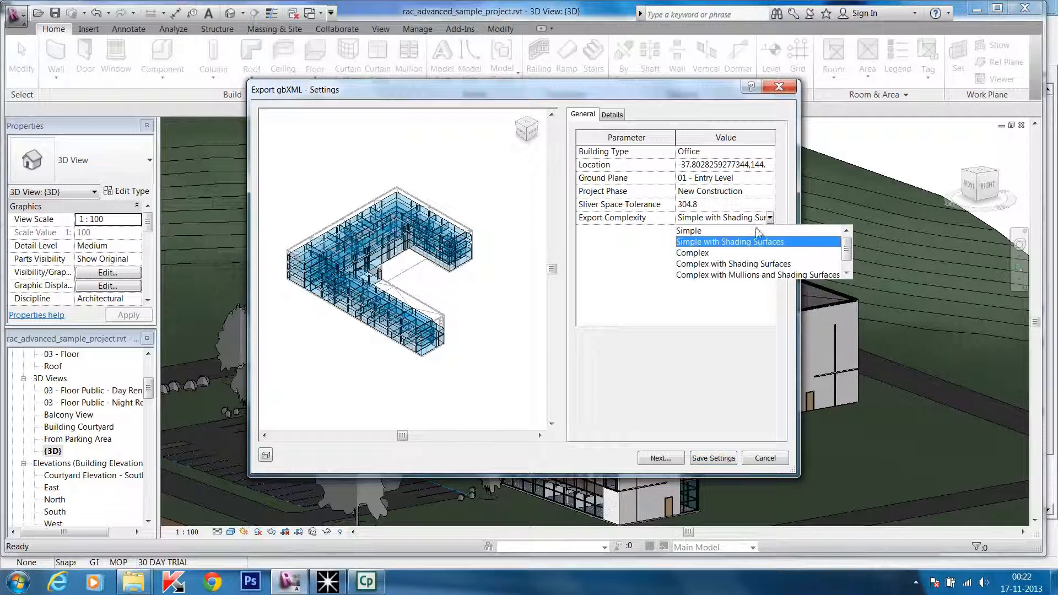
left_click(725, 246)
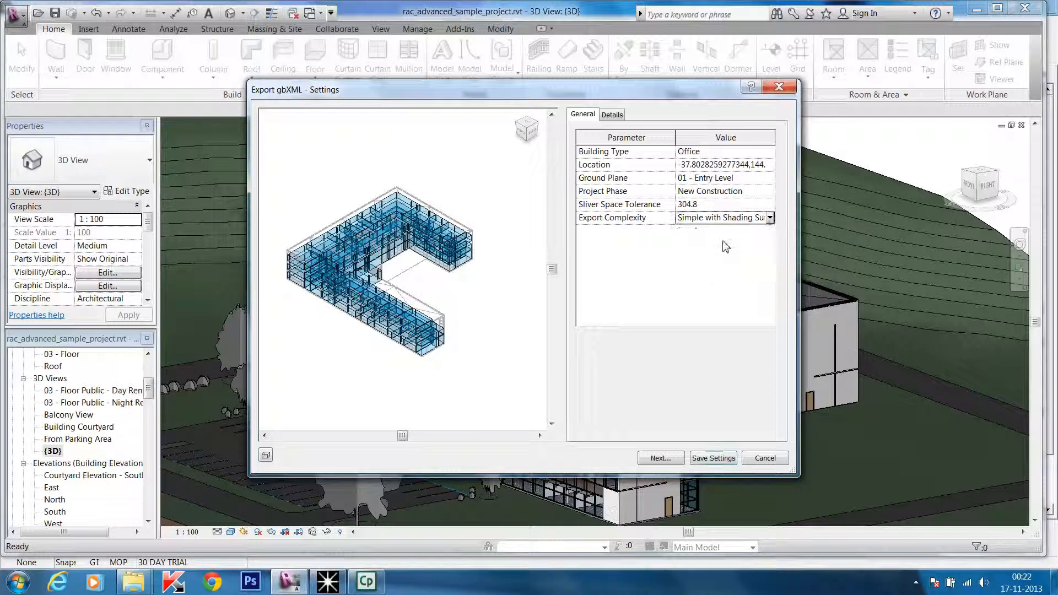
Save the gbXML export to the Desktop as rac_advanced_sample_project2.xml.
left_click(660, 458)
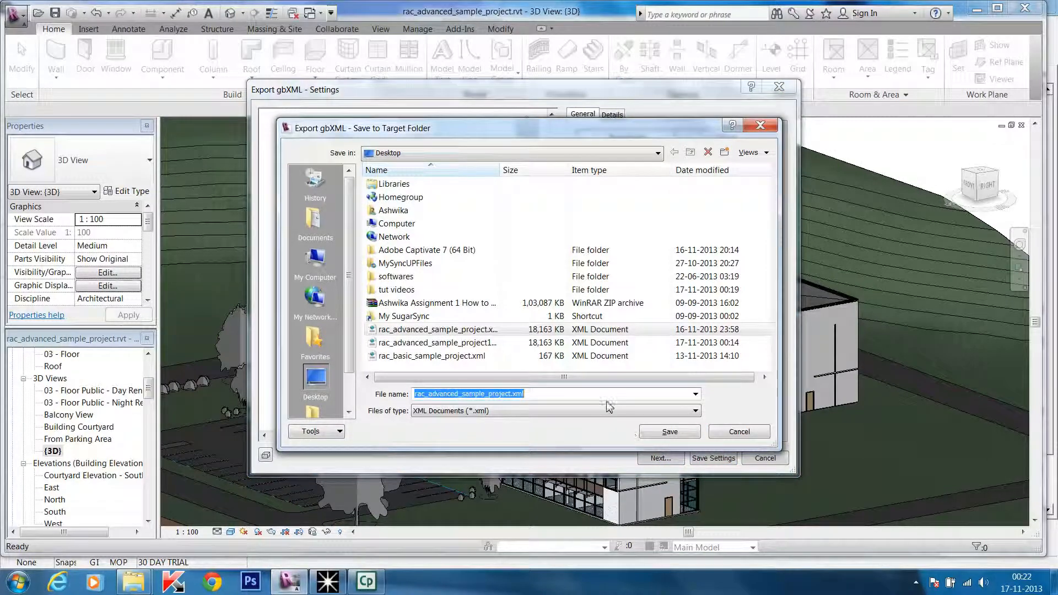
left_click(512, 396)
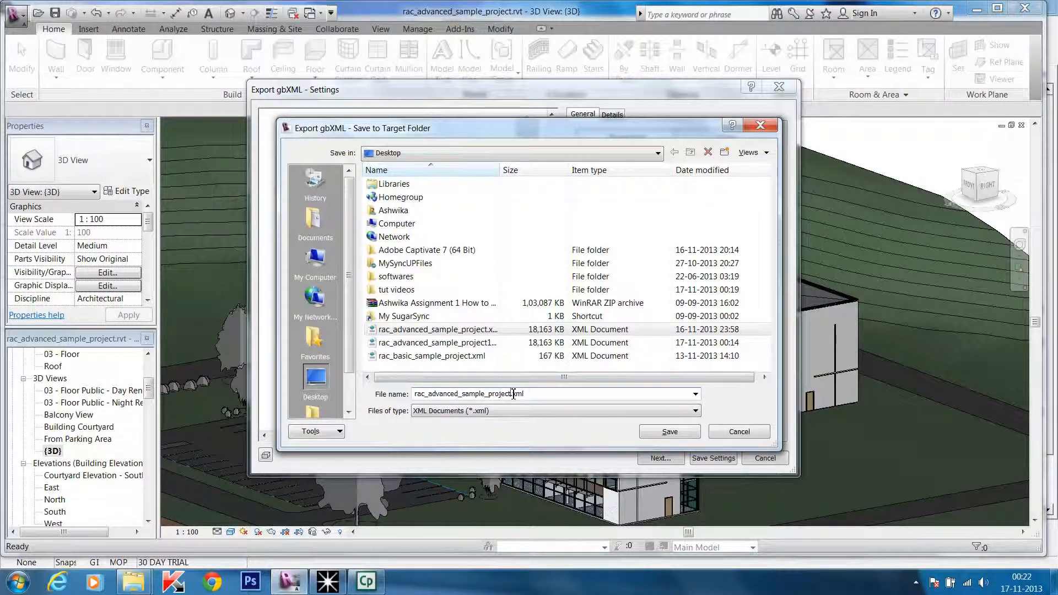
type("2")
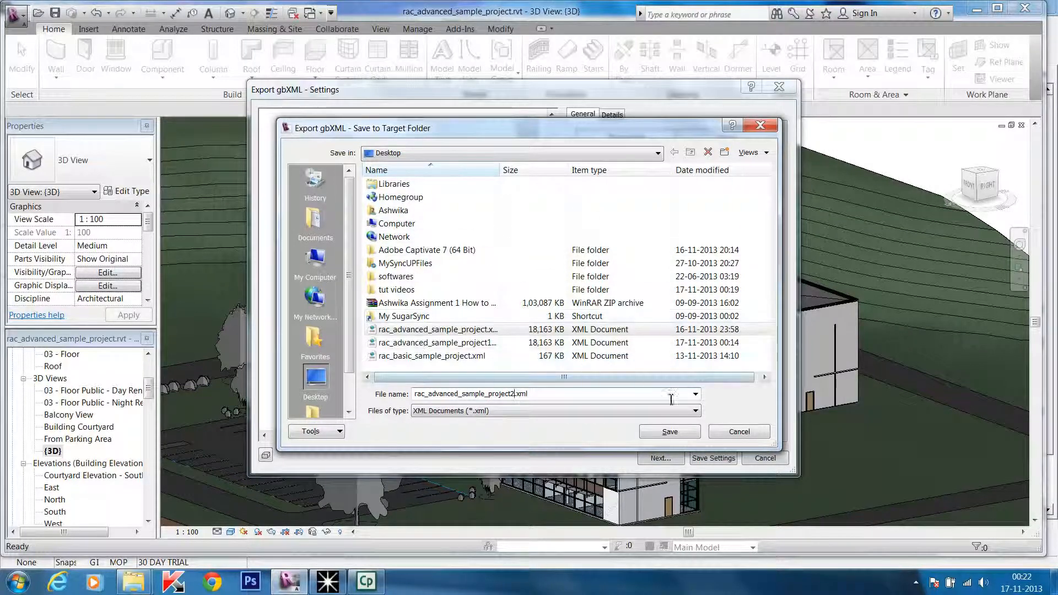
left_click(672, 431)
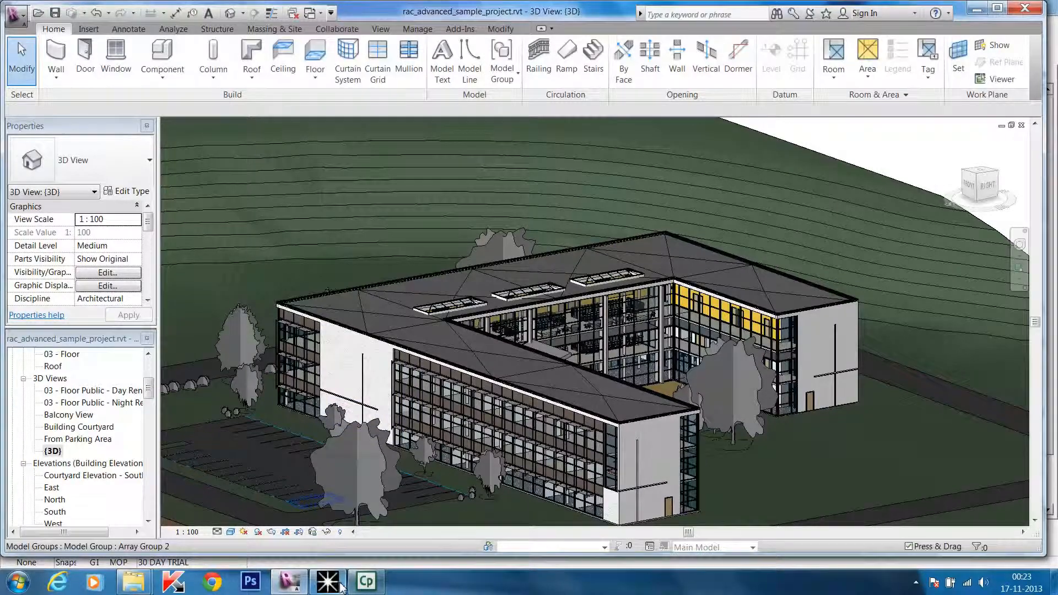
Switch to Autodesk Ecotect Analysis and load rac_advanced_sample_project2.xml from the Desktop as model/analysis data for import.
left_click(342, 588)
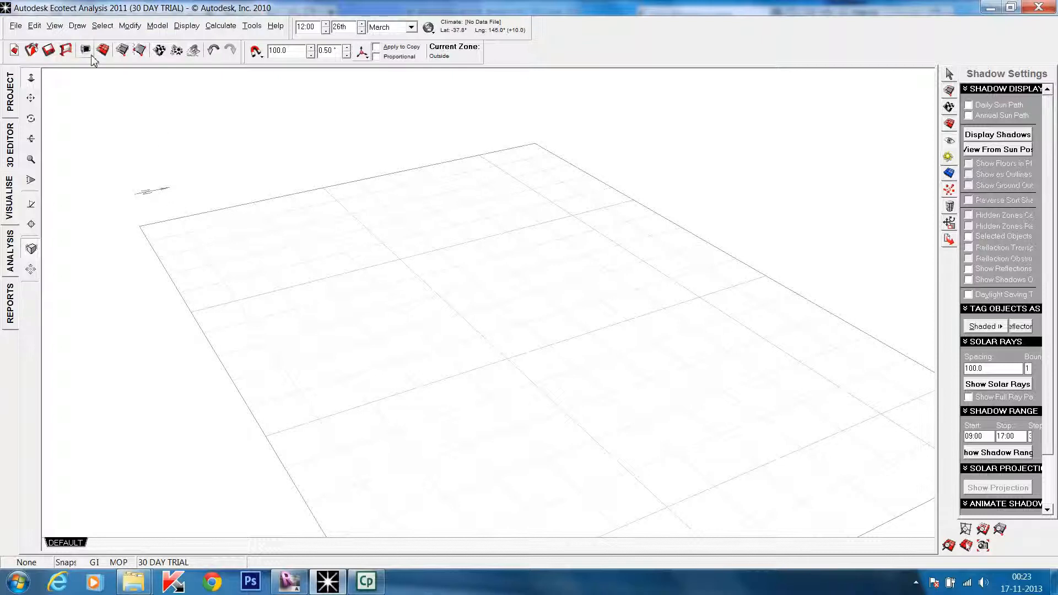
left_click(16, 27)
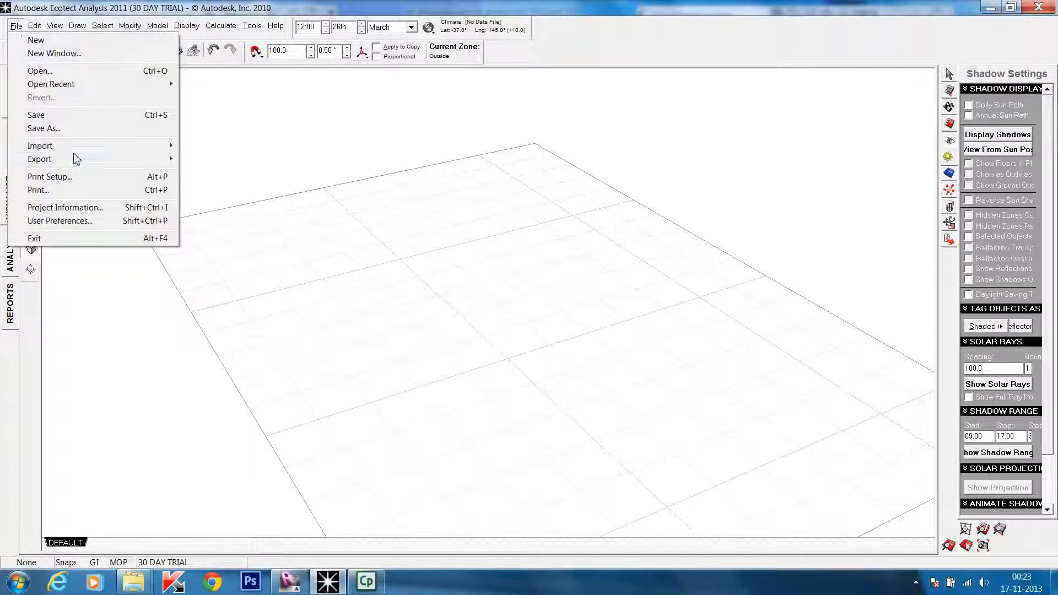
mouse_move(103, 146)
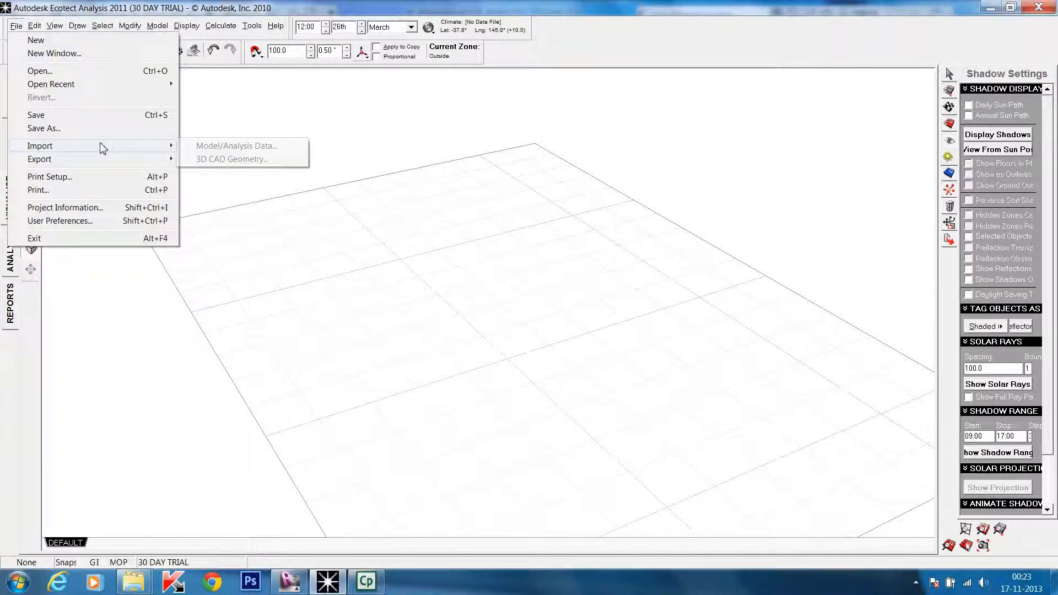
left_click(248, 147)
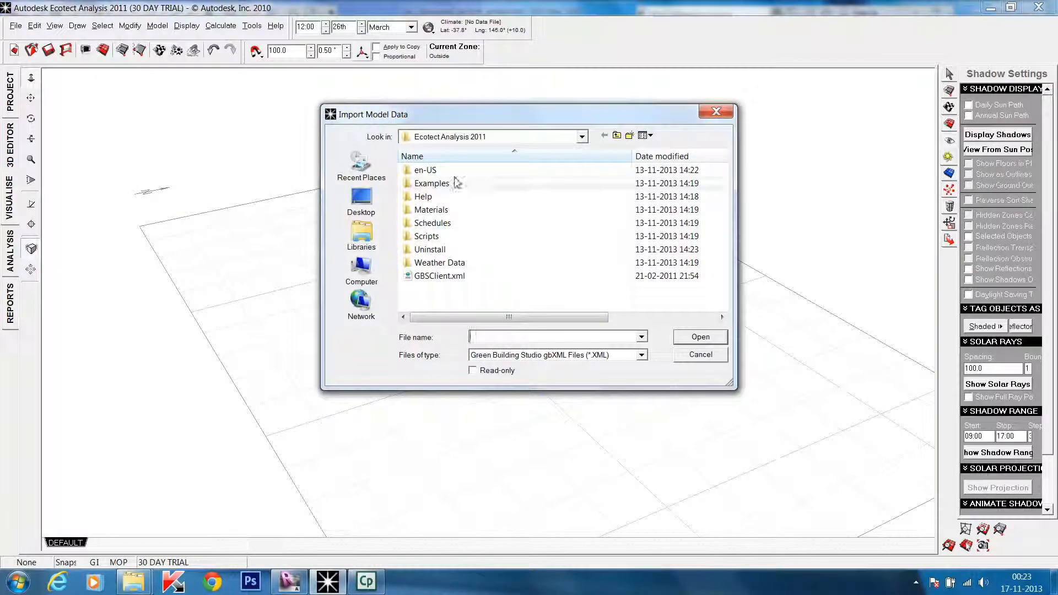
left_click(376, 200)
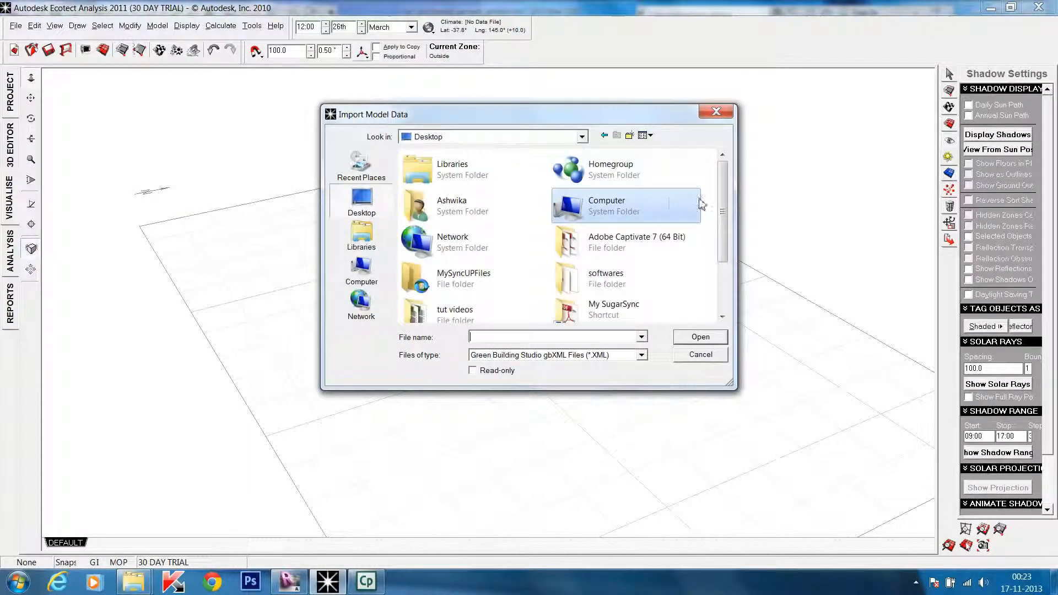
left_click_drag(724, 242, 730, 290)
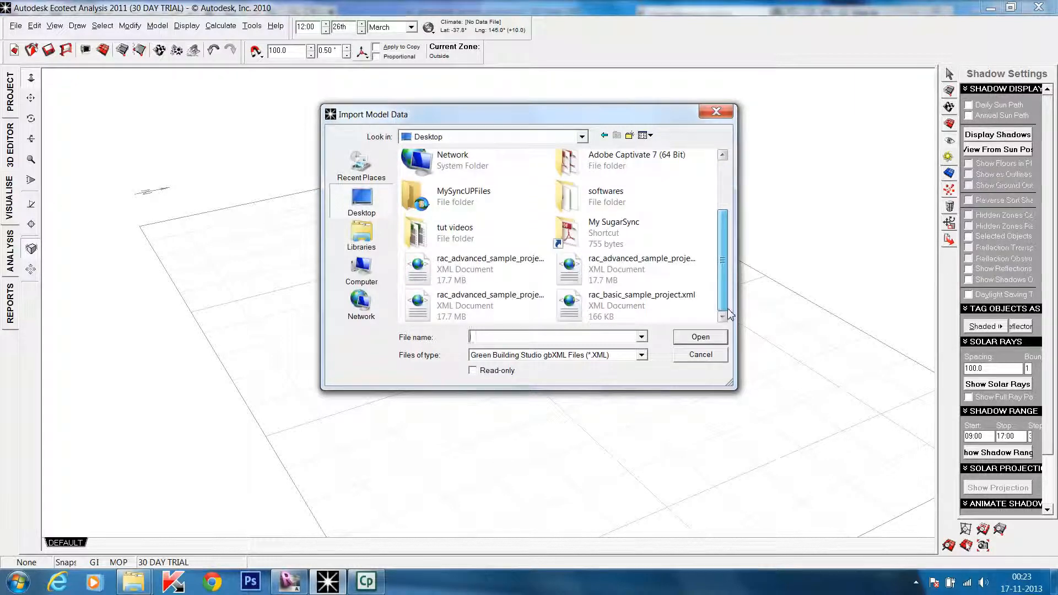
left_click(528, 307)
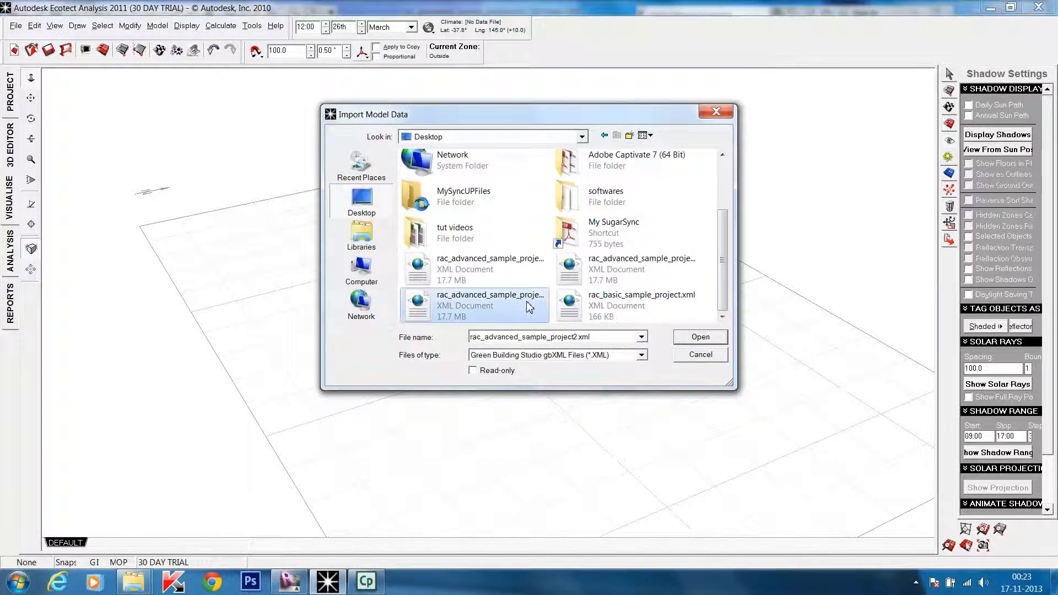
left_click(699, 339)
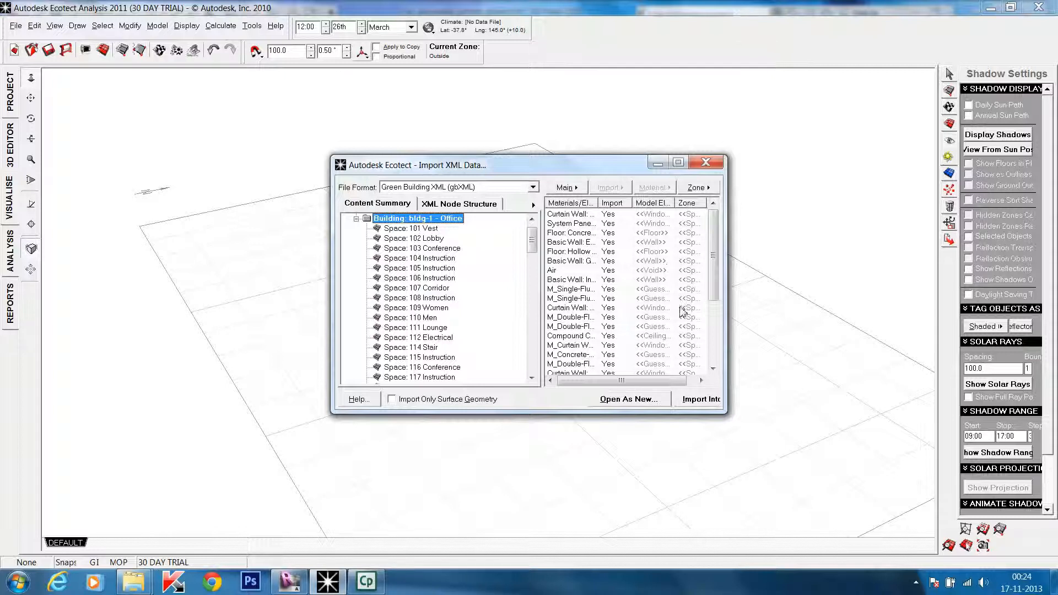
Open the gbXML data as a new model, saving the current Ecotect model as 123.
left_click(625, 401)
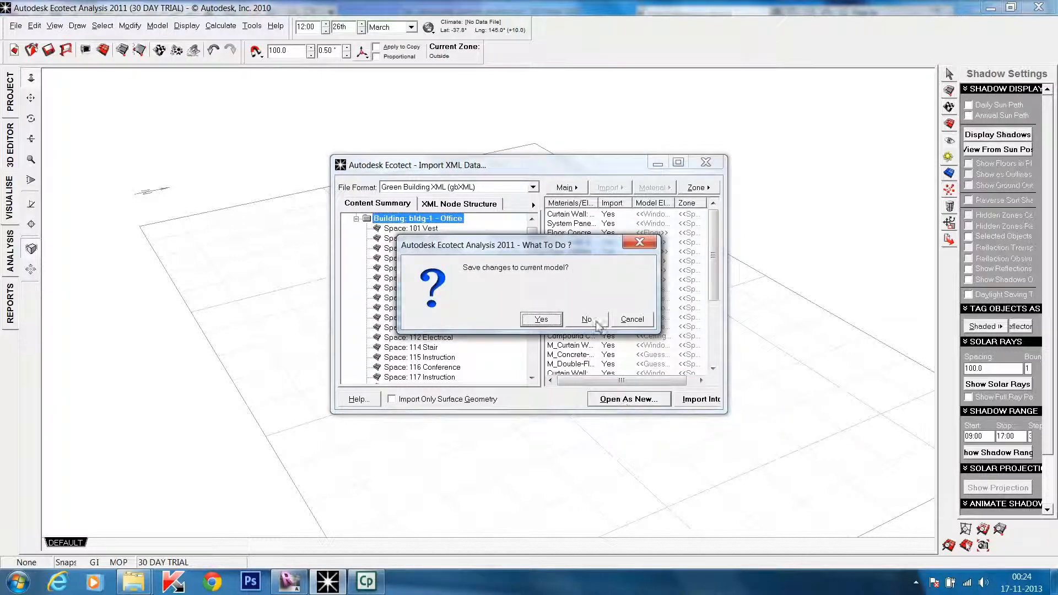
left_click(553, 321)
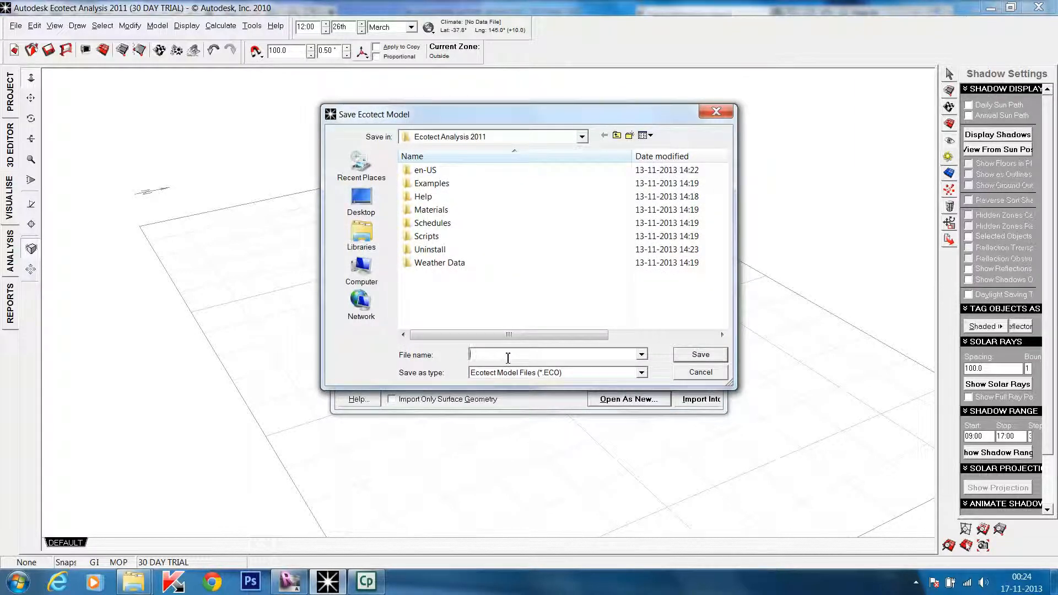
type("123")
left_click(702, 356)
left_click(639, 401)
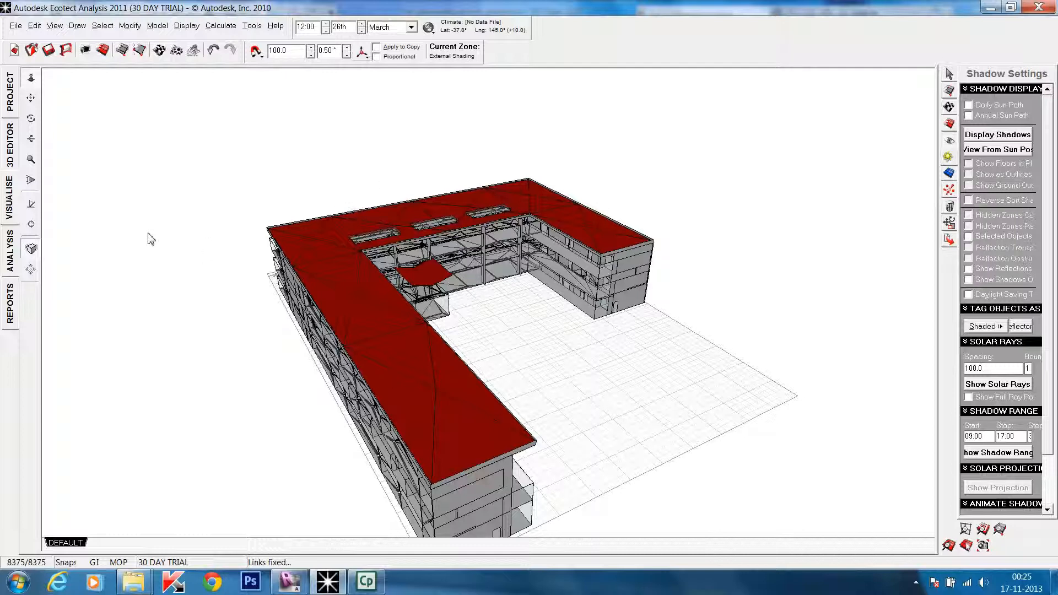
Review the imported building's project data, 3D editor, visualisation, analysis and reports pages.
left_click(11, 97)
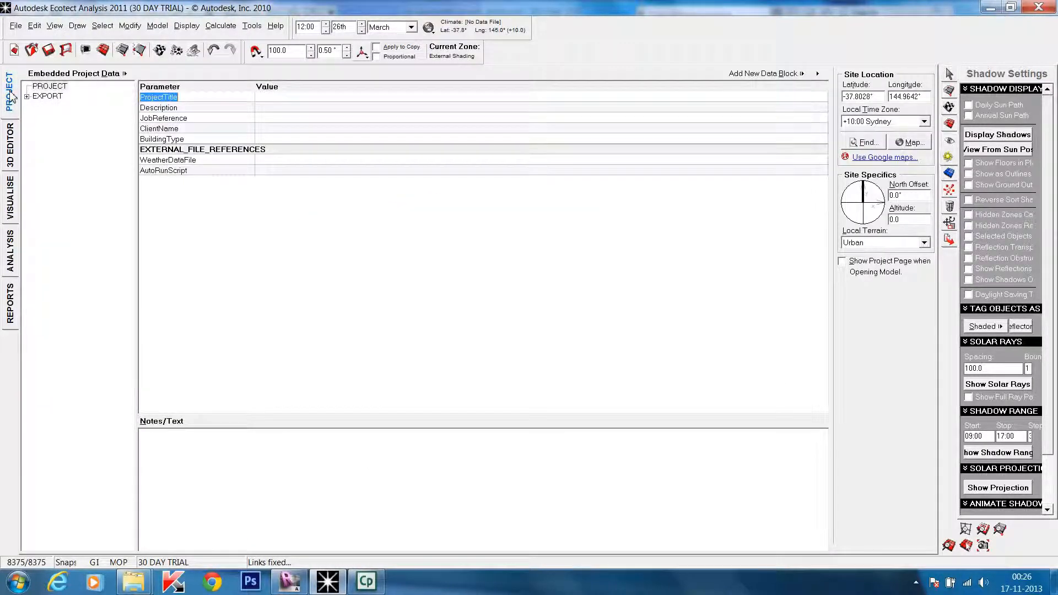
left_click(11, 140)
scroll(496, 355, "down", 3)
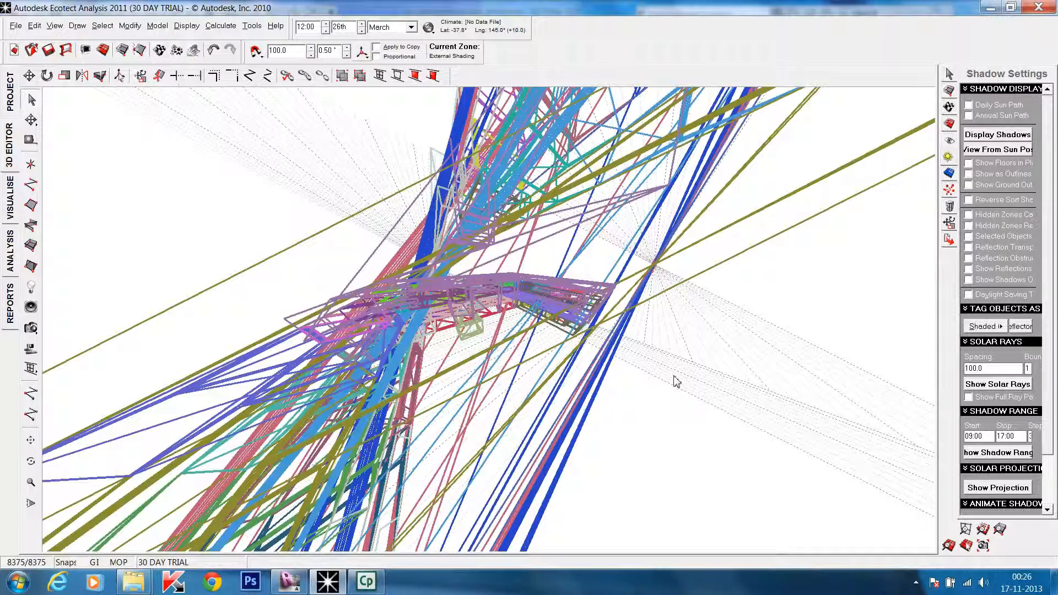
left_click(7, 190)
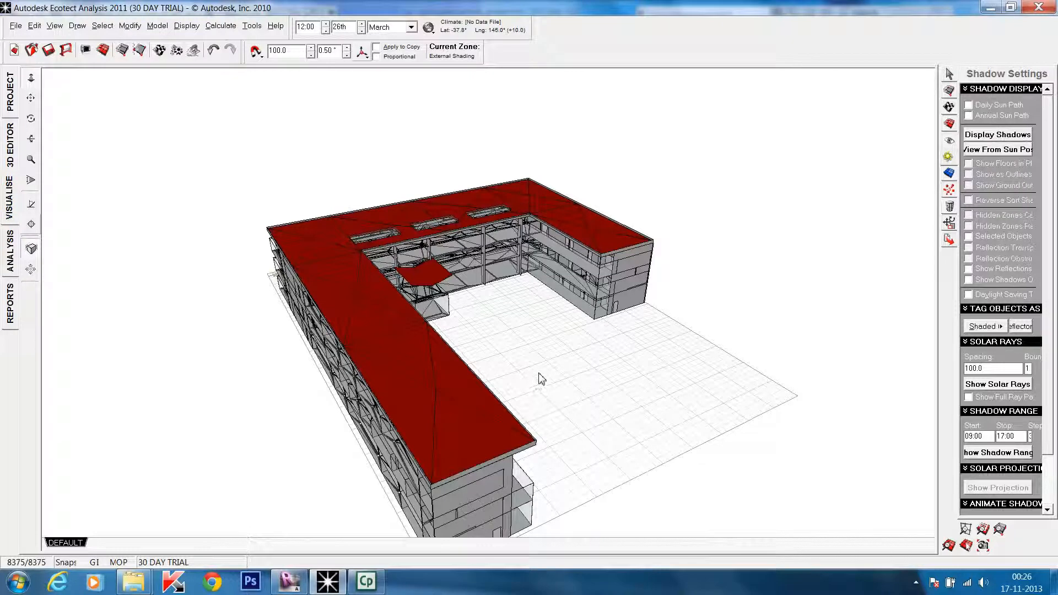
left_click(10, 251)
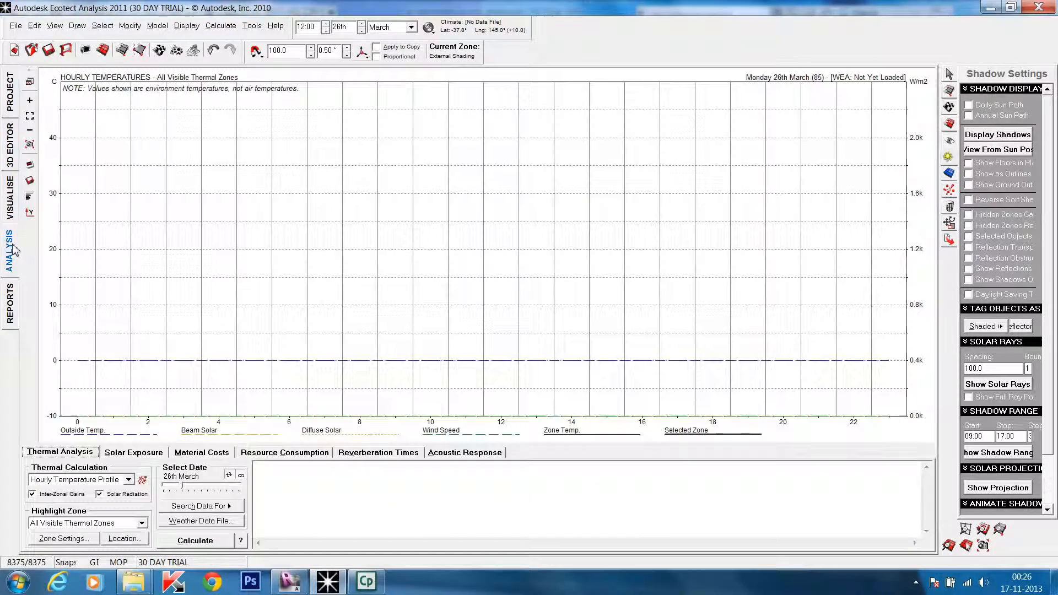
left_click(8, 295)
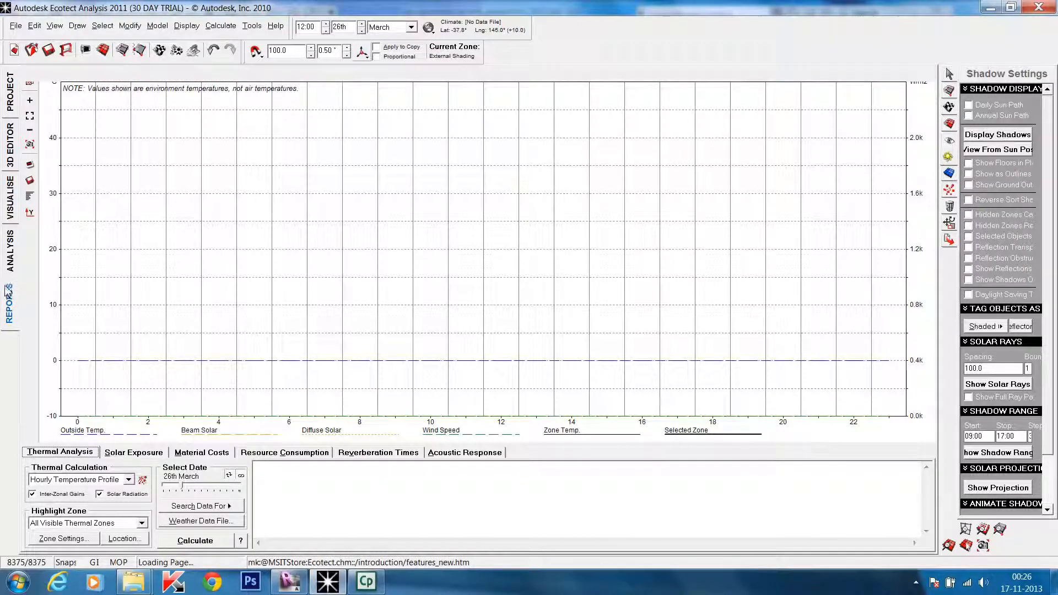
Return to the visualised model, launch the Weather Tool in trial mode and load the Australia-MelbourneVIC-1.wea climate file.
left_click(10, 196)
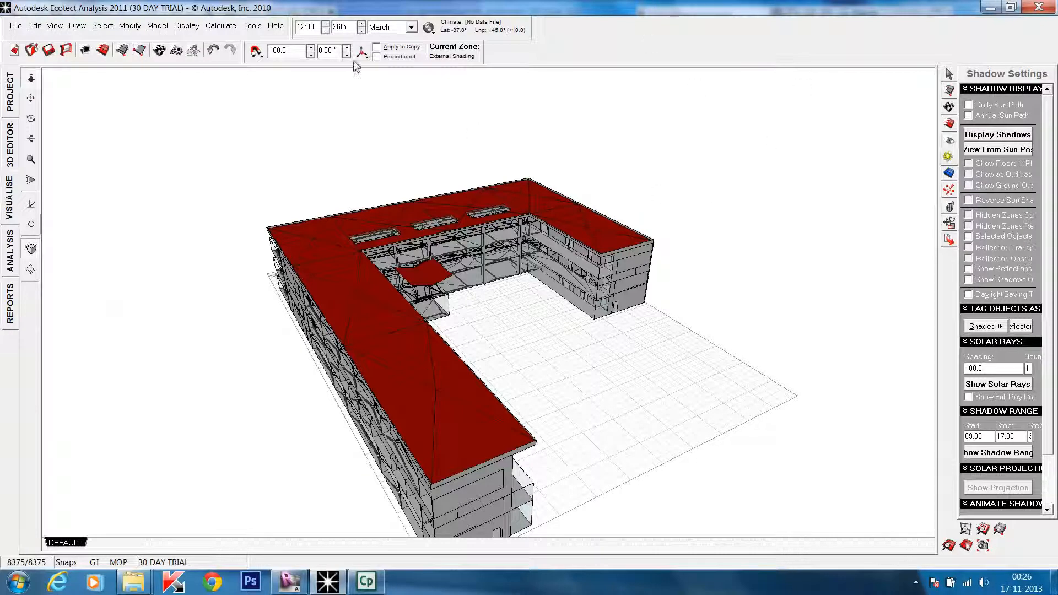
left_click(251, 26)
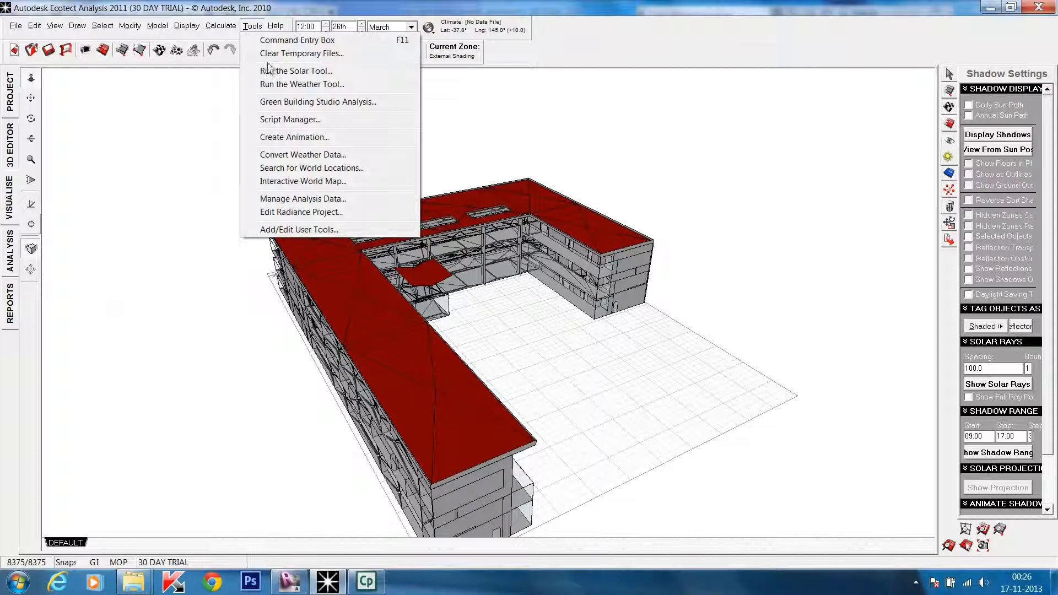
left_click(302, 84)
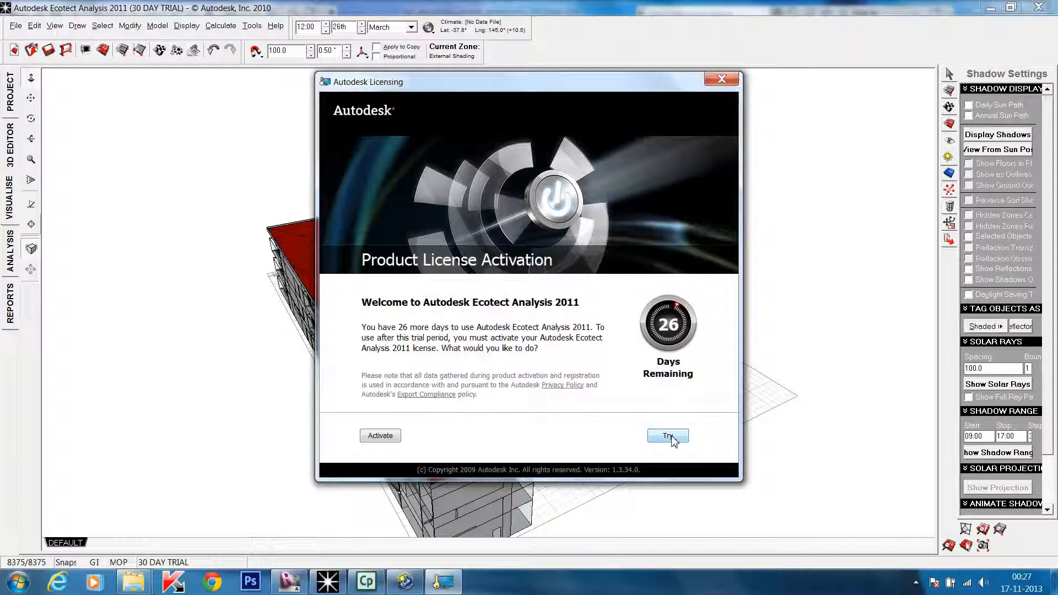
left_click(668, 436)
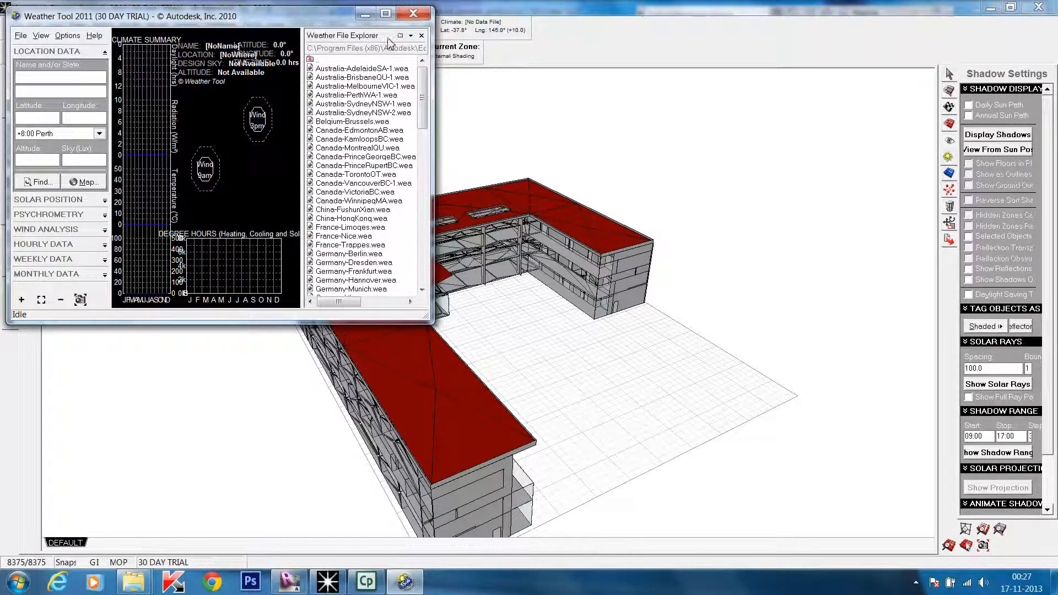
left_click(365, 87)
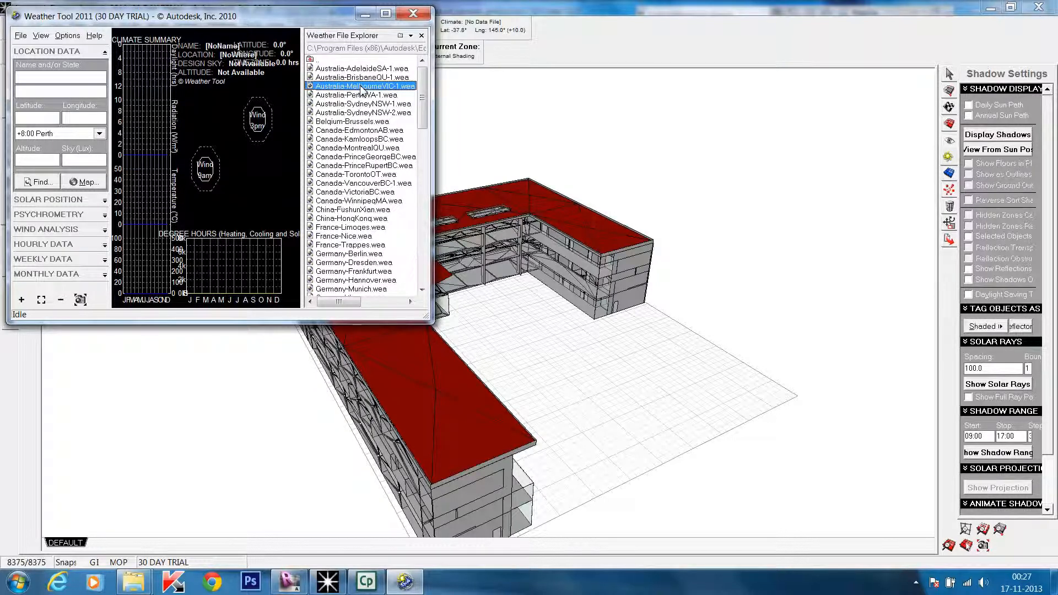
double_click(361, 89)
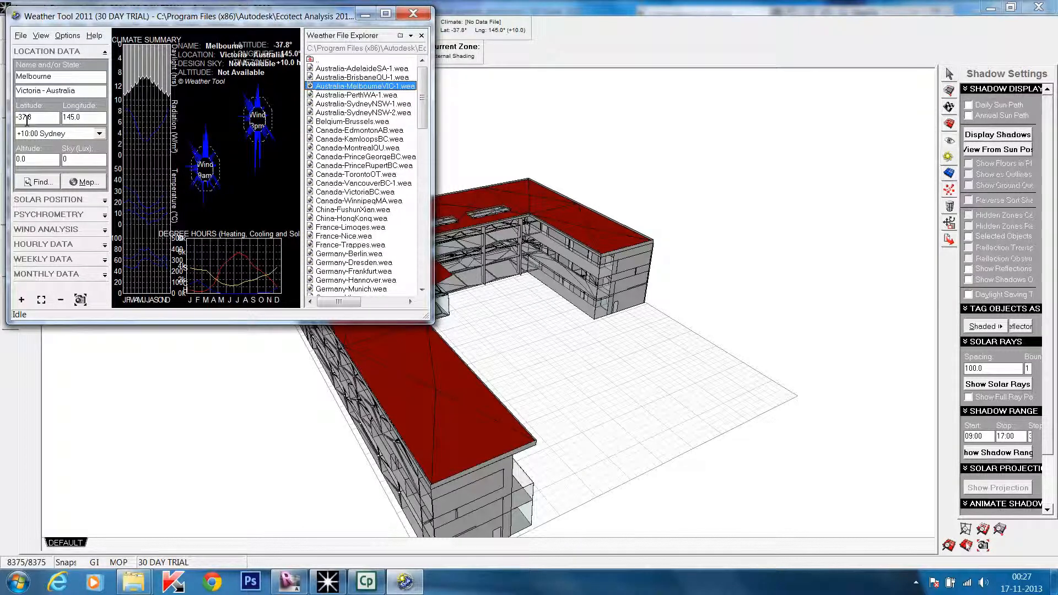
Review Melbourne's solar position, psychrometry, wind, hourly, weekly, monthly and location data, and close the Weather Tool.
left_click(57, 200)
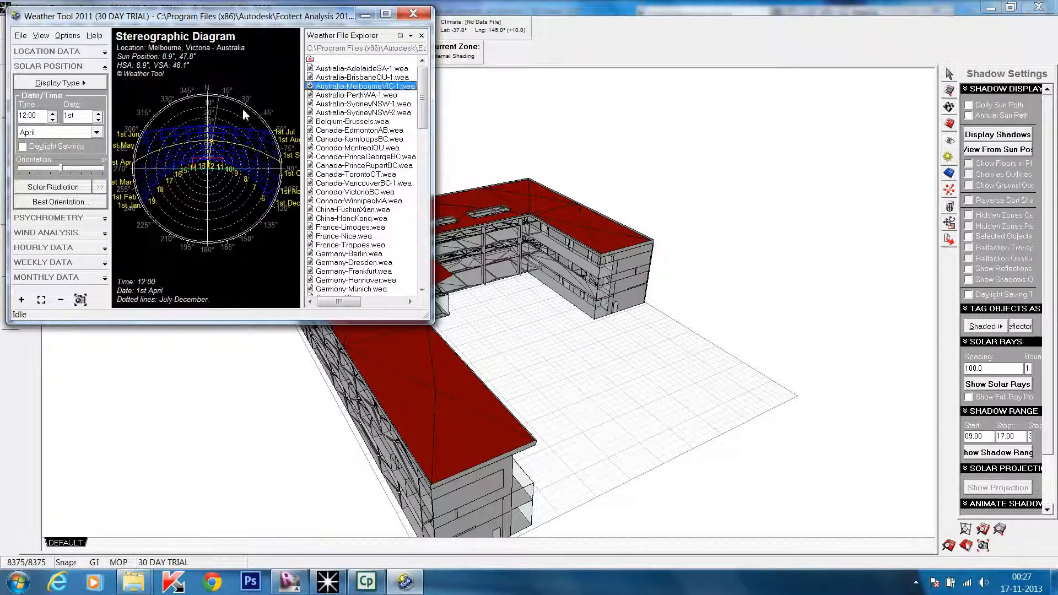
left_click(72, 218)
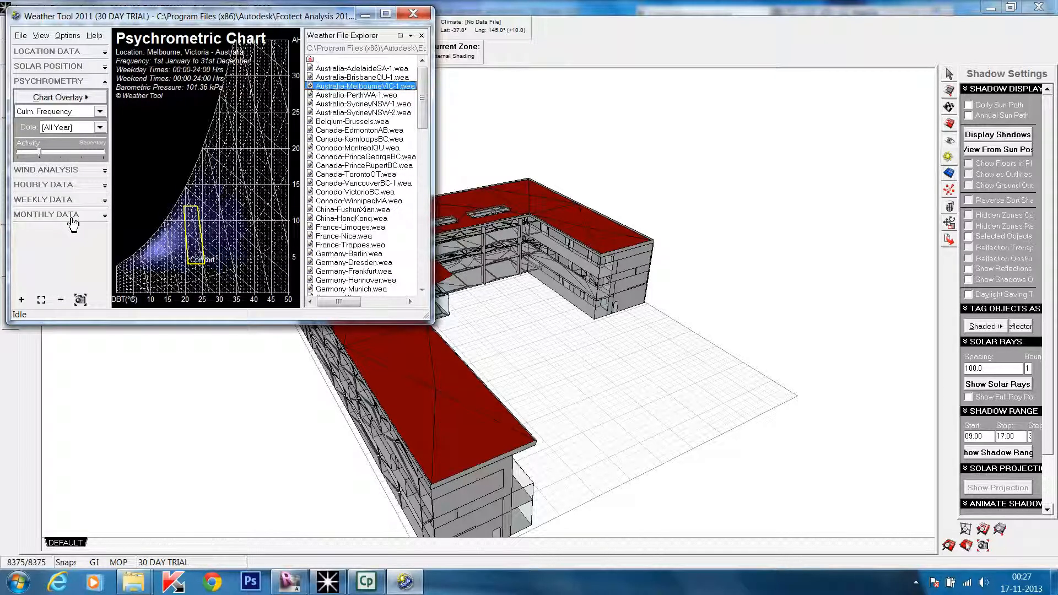
left_click(72, 171)
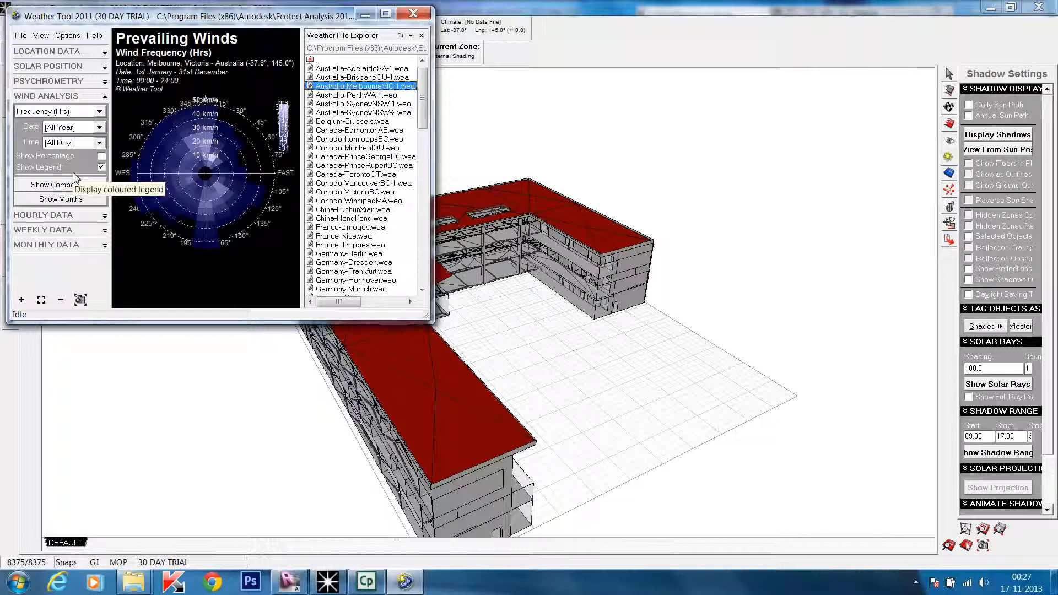
left_click(72, 215)
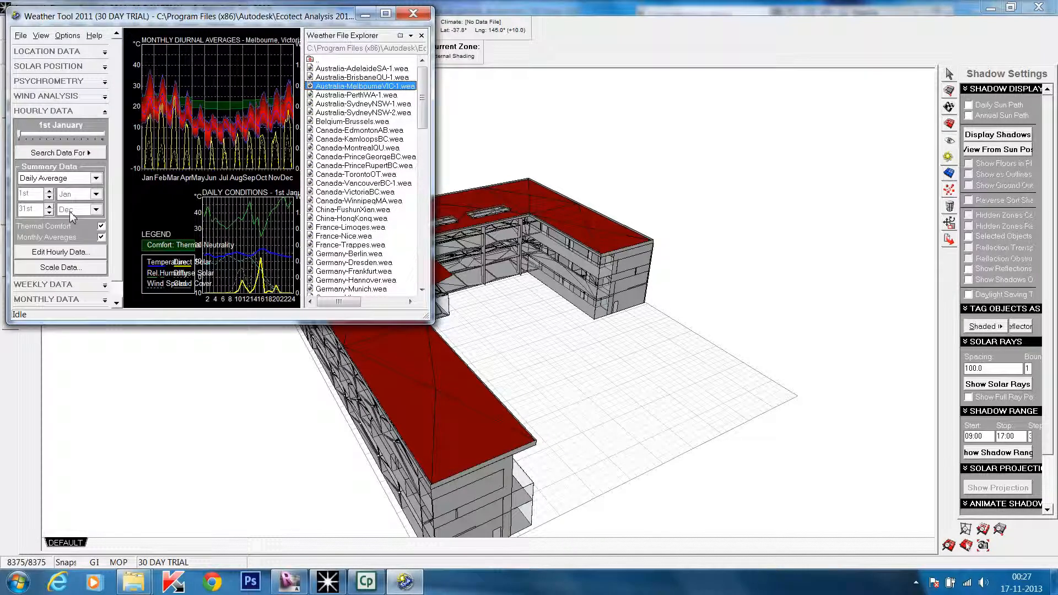
left_click(82, 286)
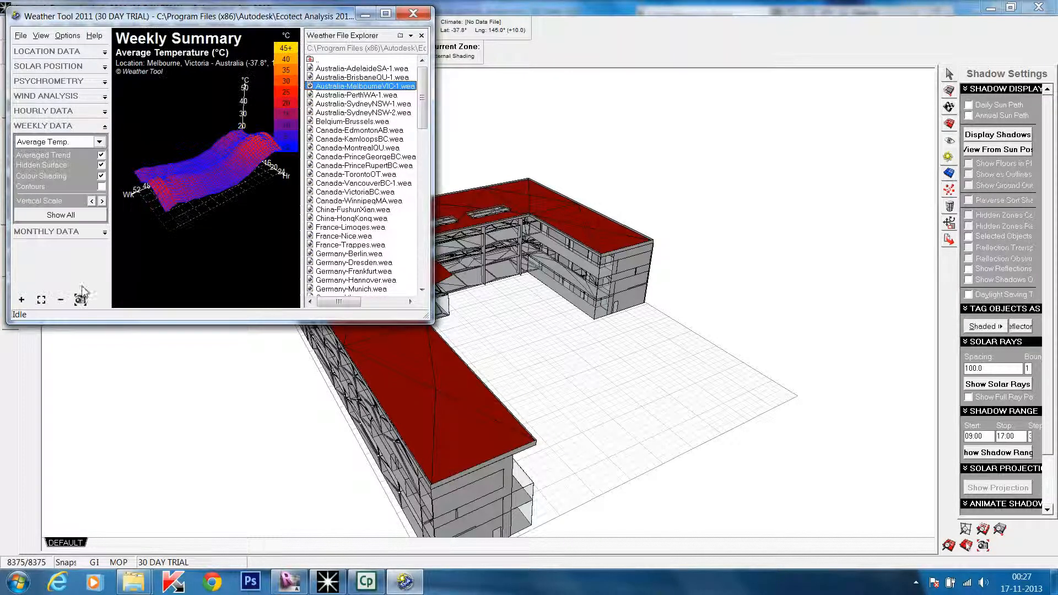
left_click(84, 232)
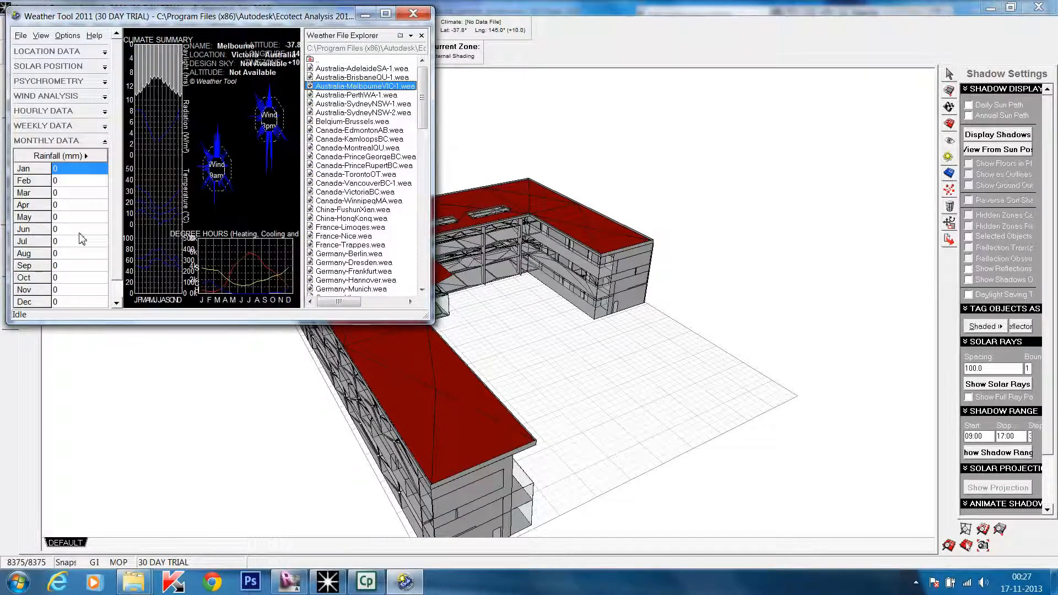
left_click(84, 52)
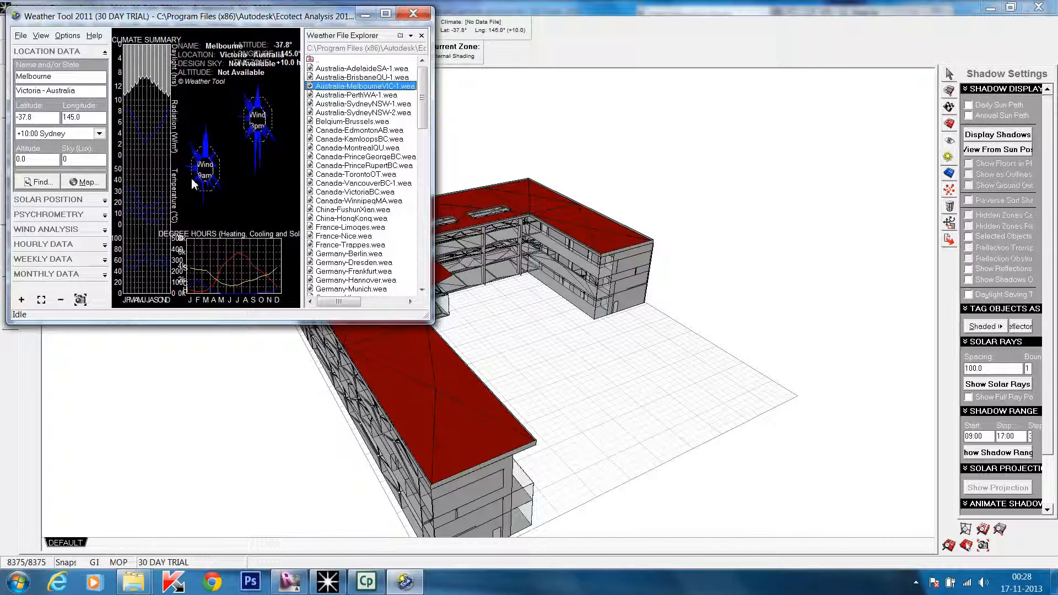
left_click(412, 13)
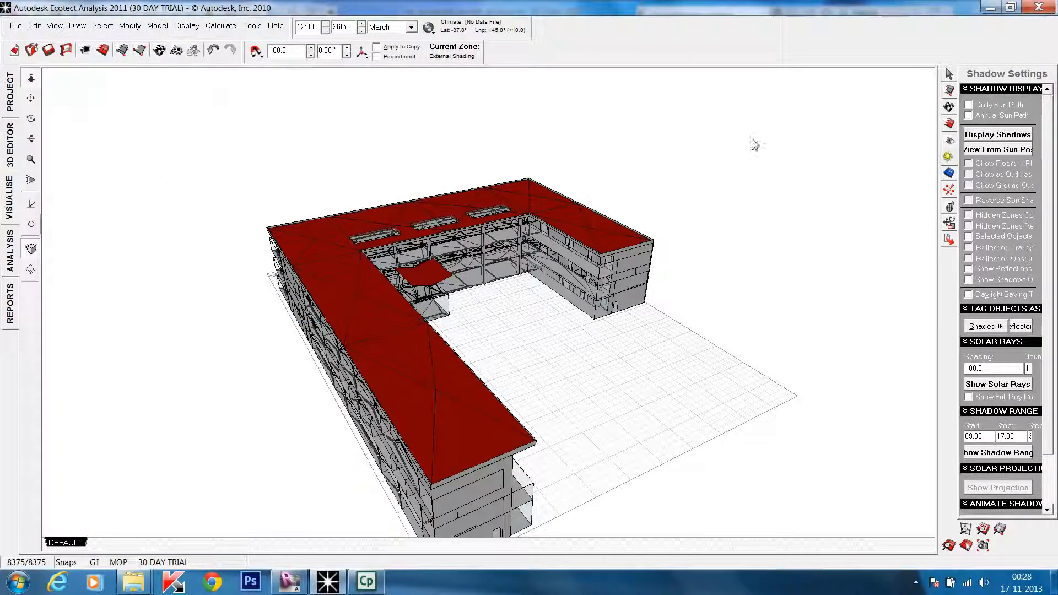
Display the building's shadows together with the daily sun path.
middle_click_drag(673, 399, 674, 380)
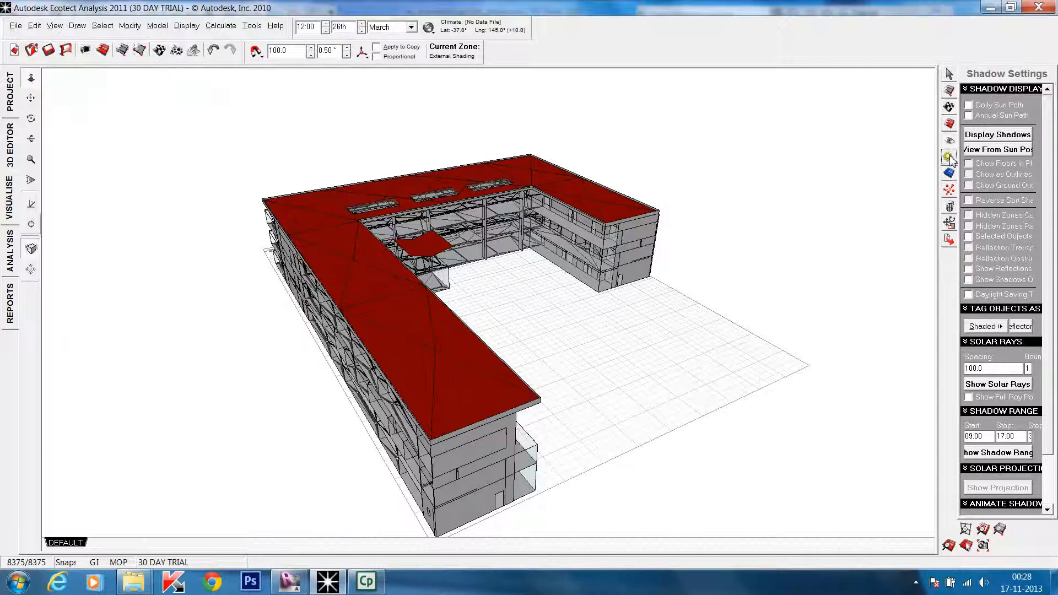
left_click(1001, 135)
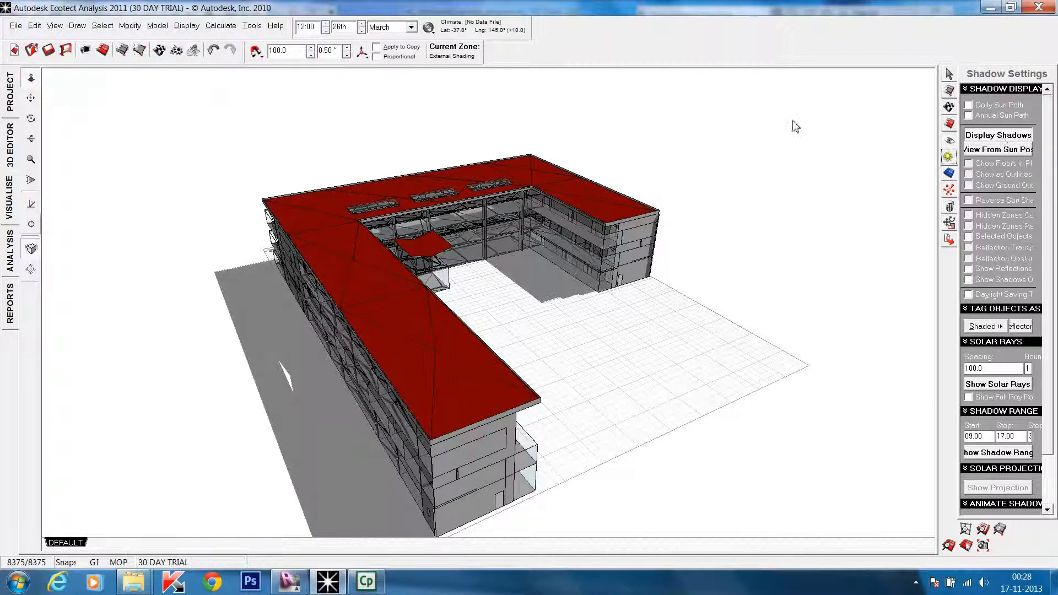
left_click(970, 106)
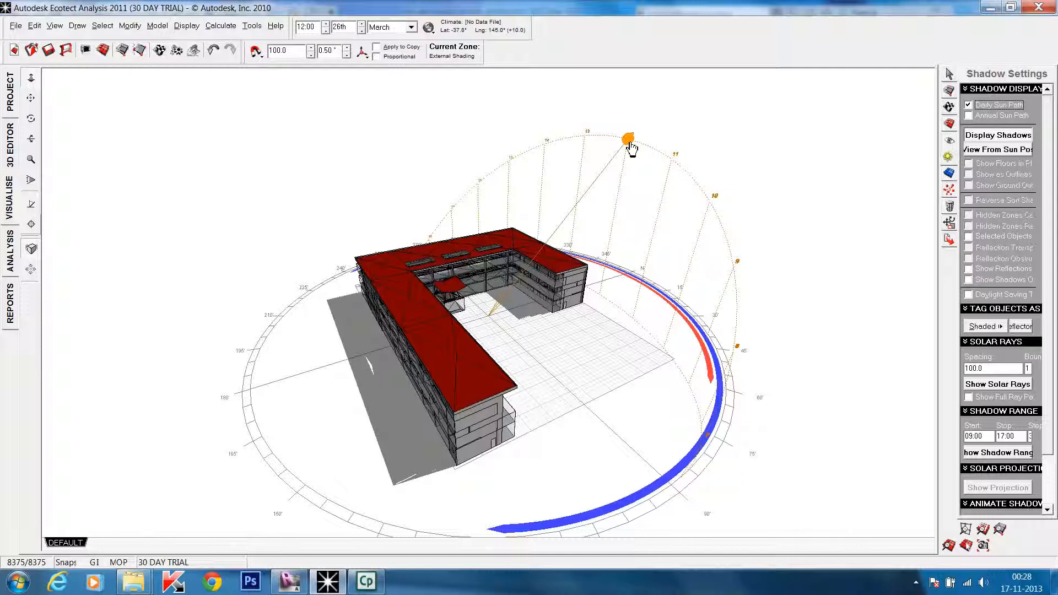
Move the sun along the daily path to 08:00 and forward to 13:00 to compare the building's shadows.
mouse_move(631, 146)
left_mouse_down()
mouse_move(697, 201)
mouse_move(733, 260)
mouse_move(744, 347)
left_mouse_up()
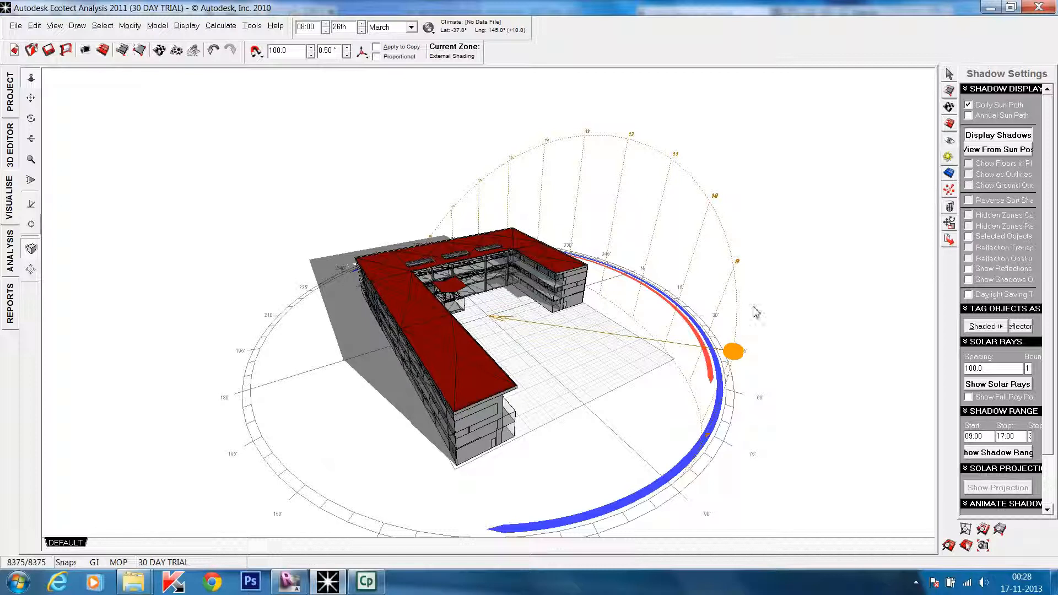
mouse_move(737, 352)
left_mouse_down()
mouse_move(744, 300)
mouse_move(732, 264)
left_mouse_up()
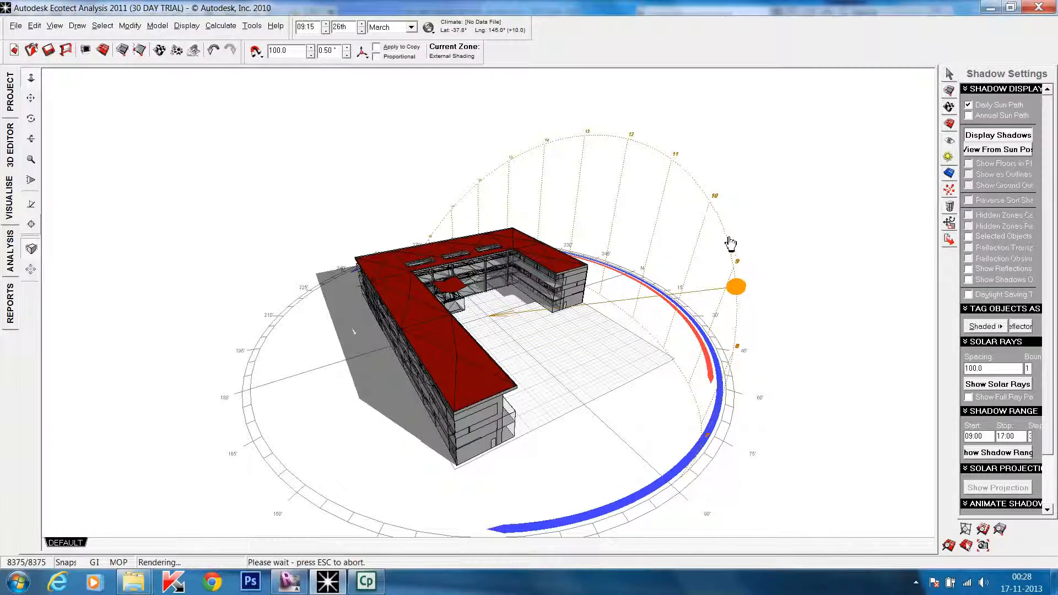
mouse_move(716, 211)
left_mouse_down()
mouse_move(696, 175)
mouse_move(667, 154)
mouse_move(539, 149)
mouse_move(440, 227)
mouse_move(489, 180)
mouse_move(601, 154)
left_mouse_up()
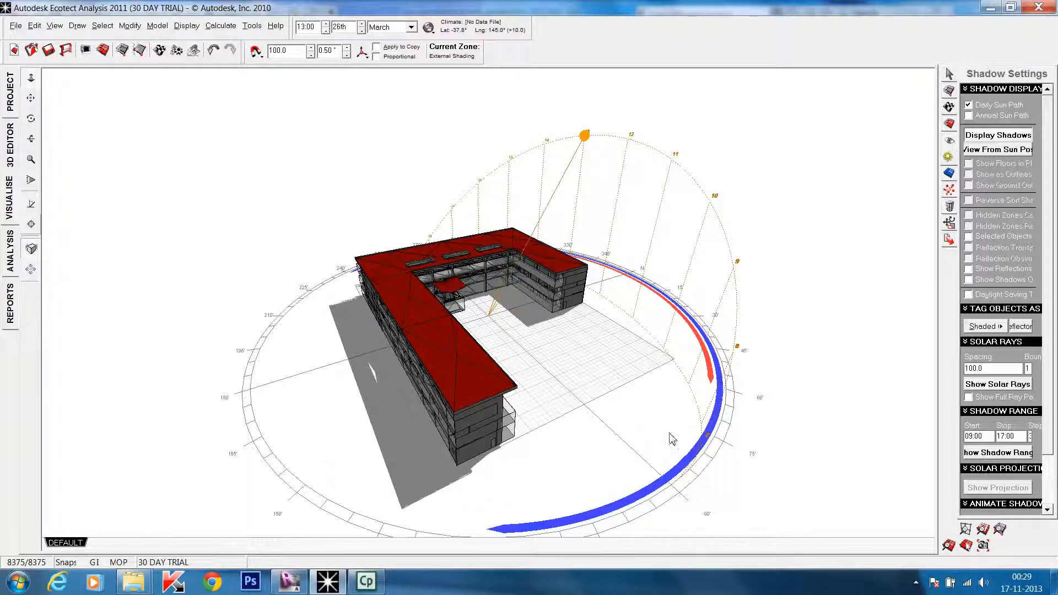
Set the sun's position on the daily path to 10:15 and inspect the shadows from several sides of the building.
middle_click_drag(666, 427, 579, 386)
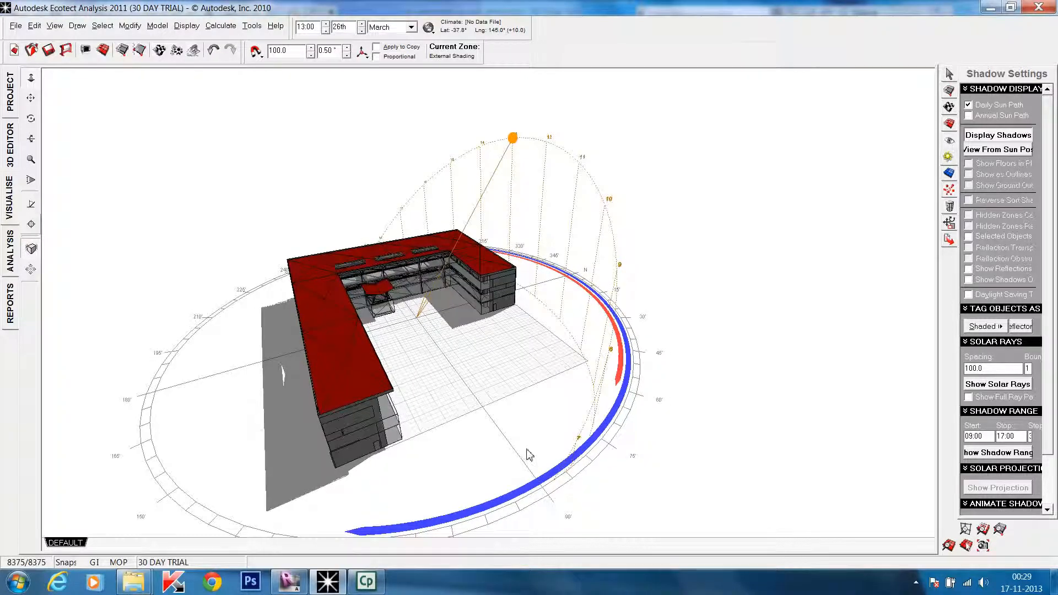
middle_click_drag(529, 447, 543, 435)
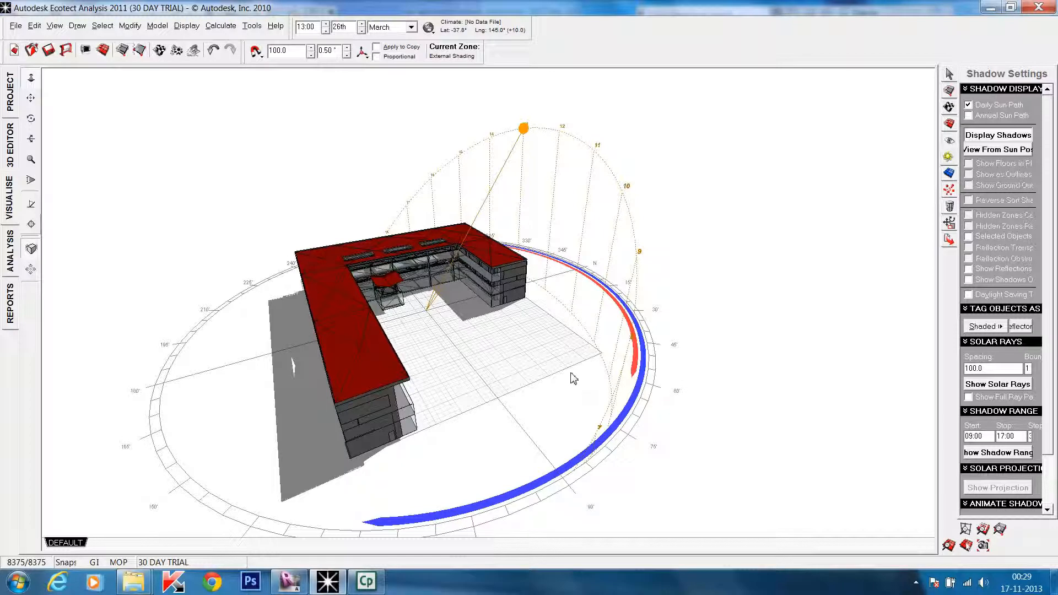
left_click(31, 118)
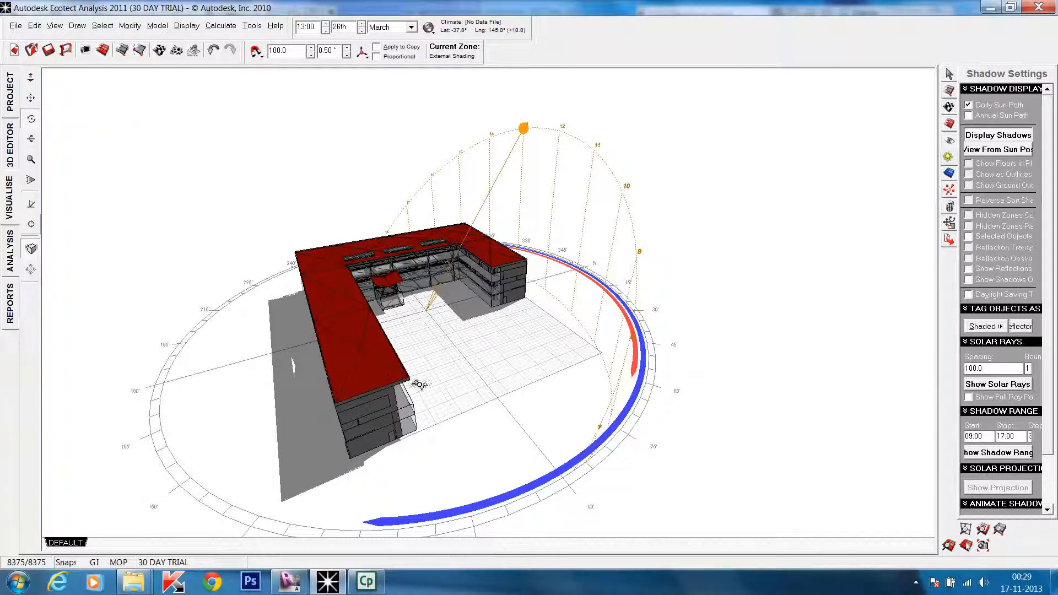
left_click_drag(498, 386, 365, 329)
middle_click_drag(359, 343, 472, 387)
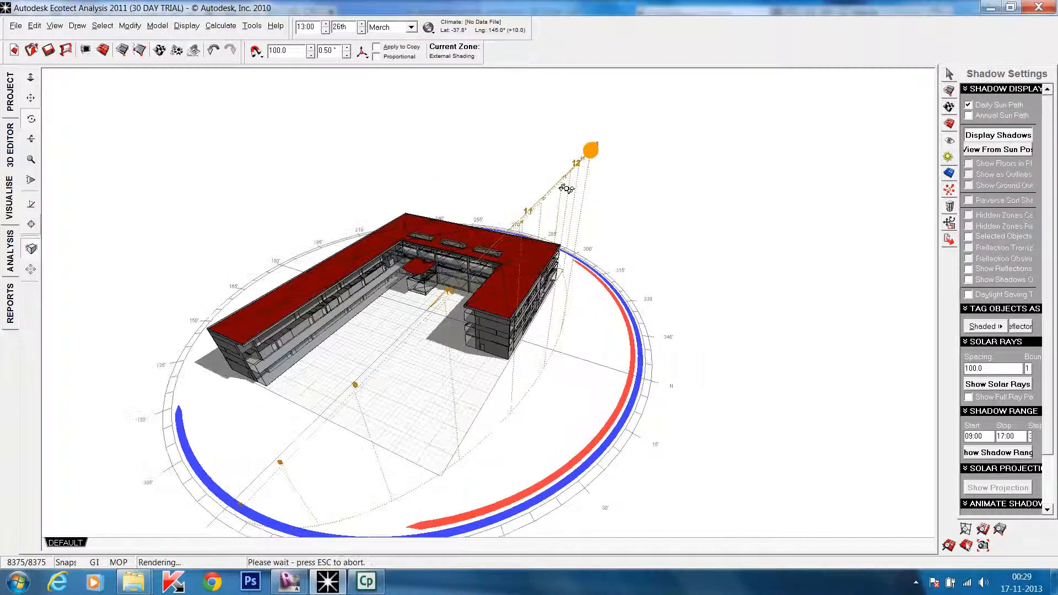
left_click_drag(416, 372, 485, 406)
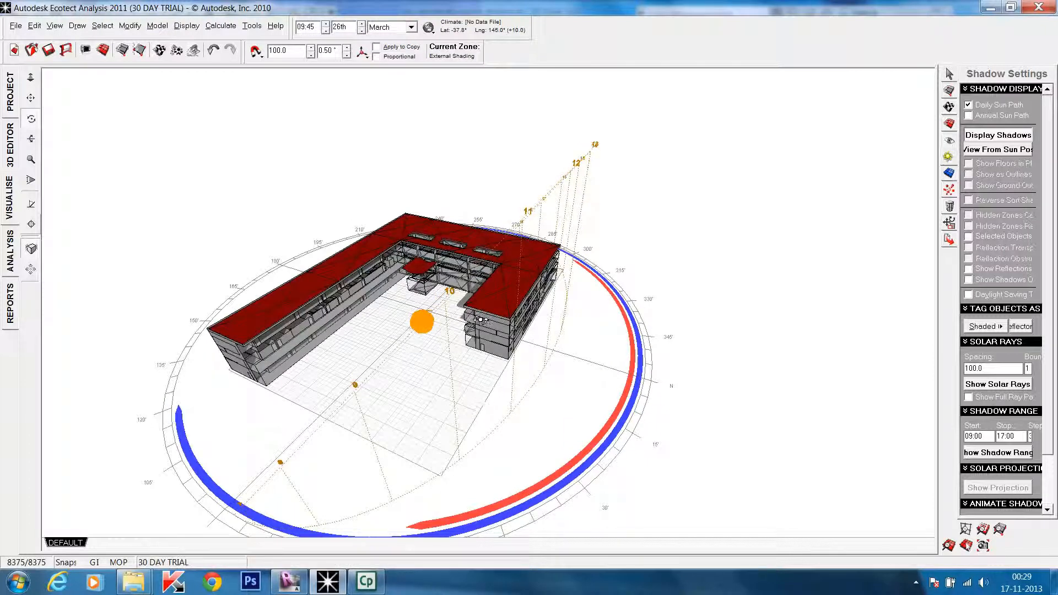
left_click_drag(428, 325, 496, 255)
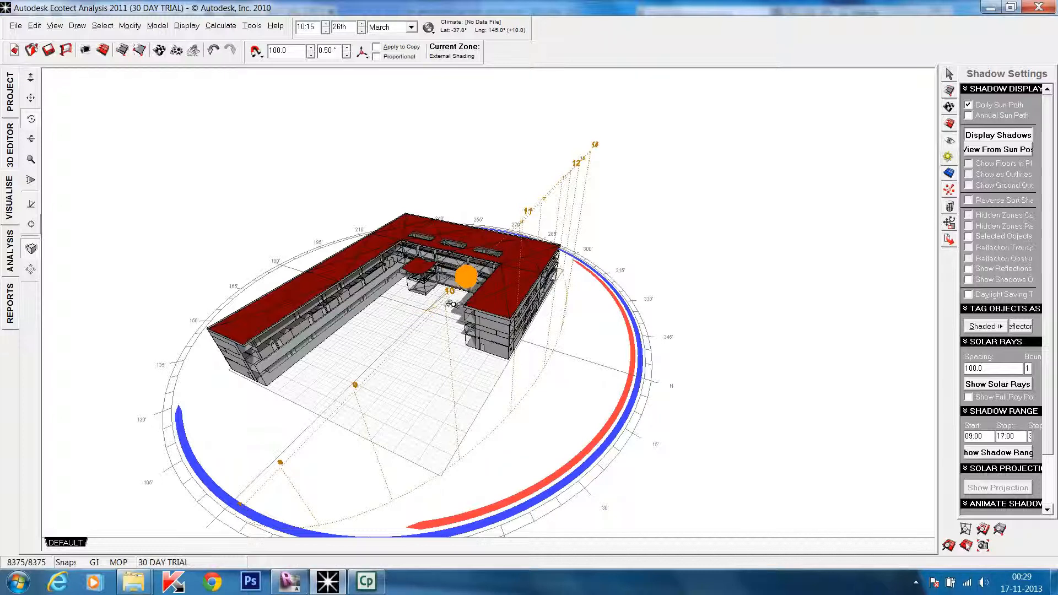
middle_click_drag(482, 390, 577, 322)
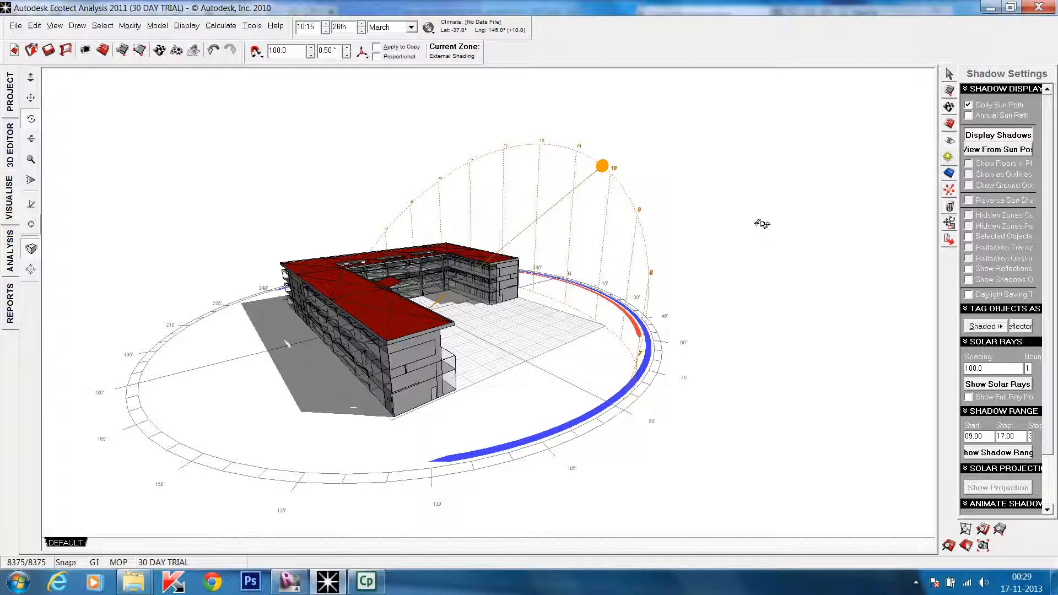
Display the annual sun path and move the sun across it to 10th September at 10:15.
left_click(969, 116)
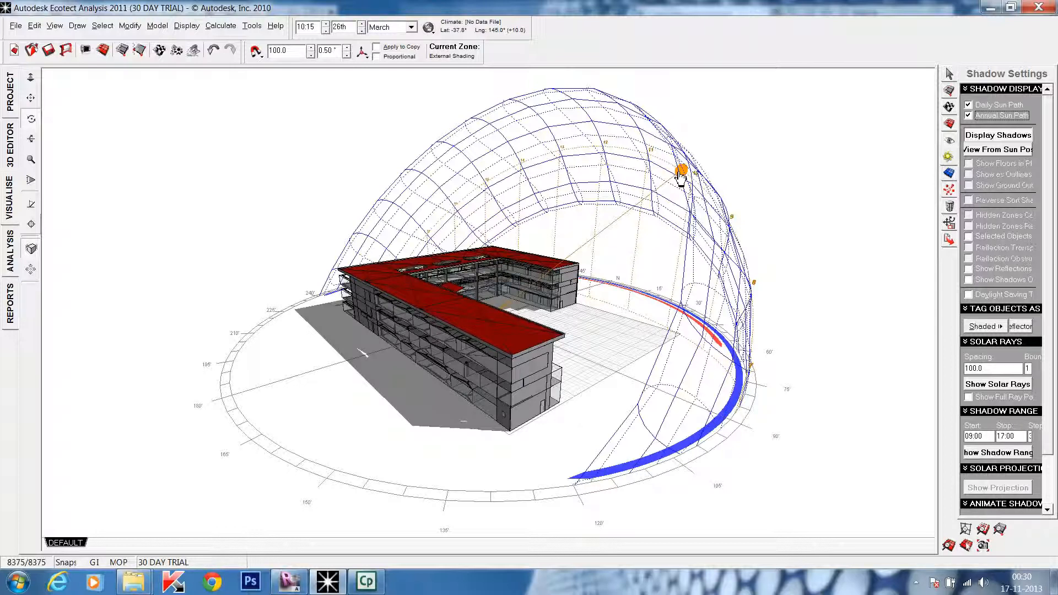
mouse_move(682, 174)
left_mouse_down()
mouse_move(651, 134)
mouse_move(584, 111)
mouse_move(648, 129)
mouse_move(675, 186)
left_mouse_up()
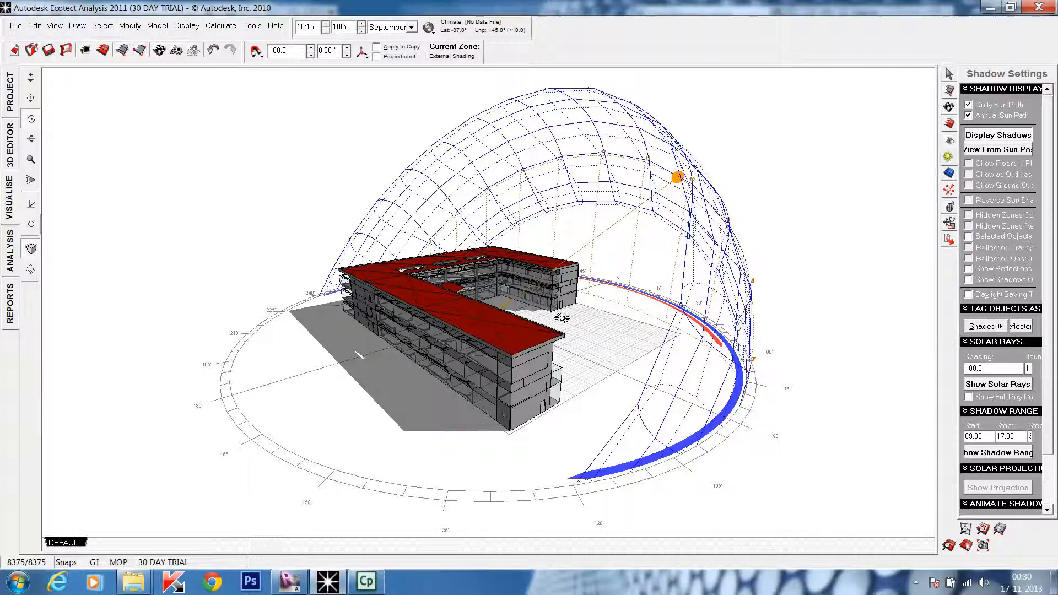
scroll(544, 335, "up", 3)
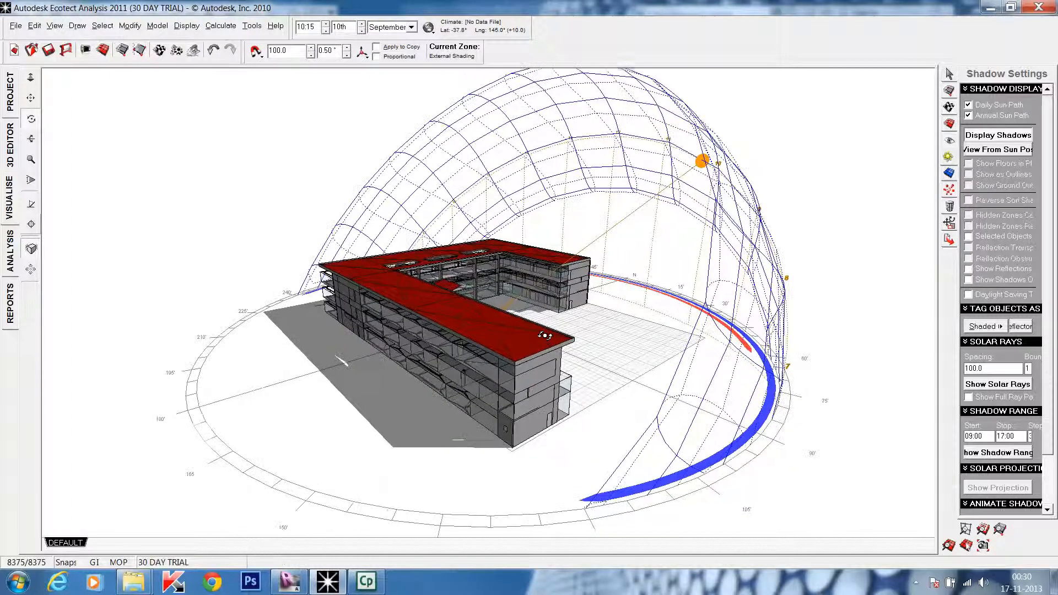
right_click_drag(619, 338, 622, 366)
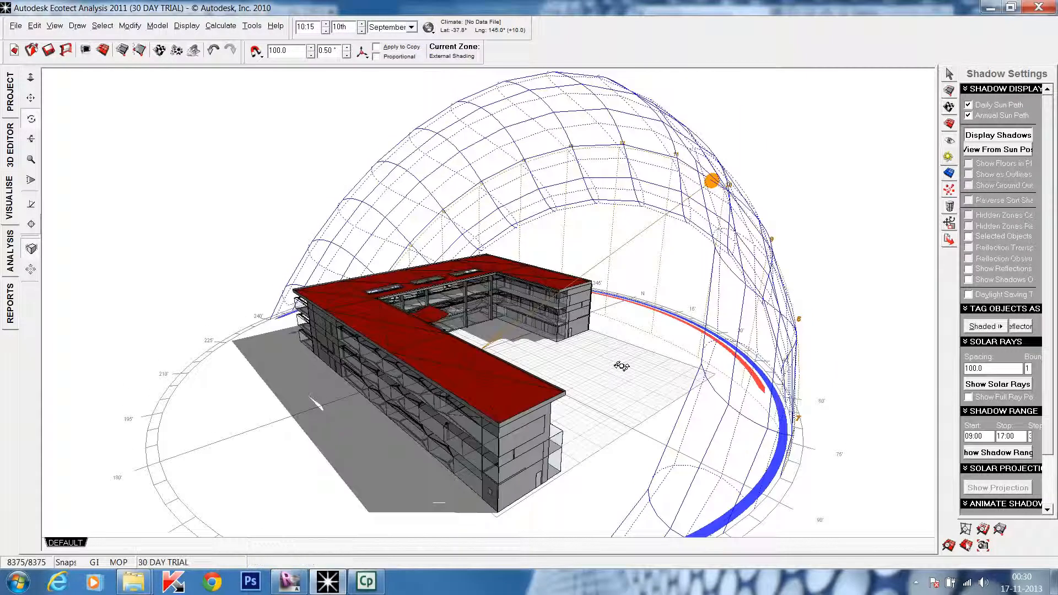